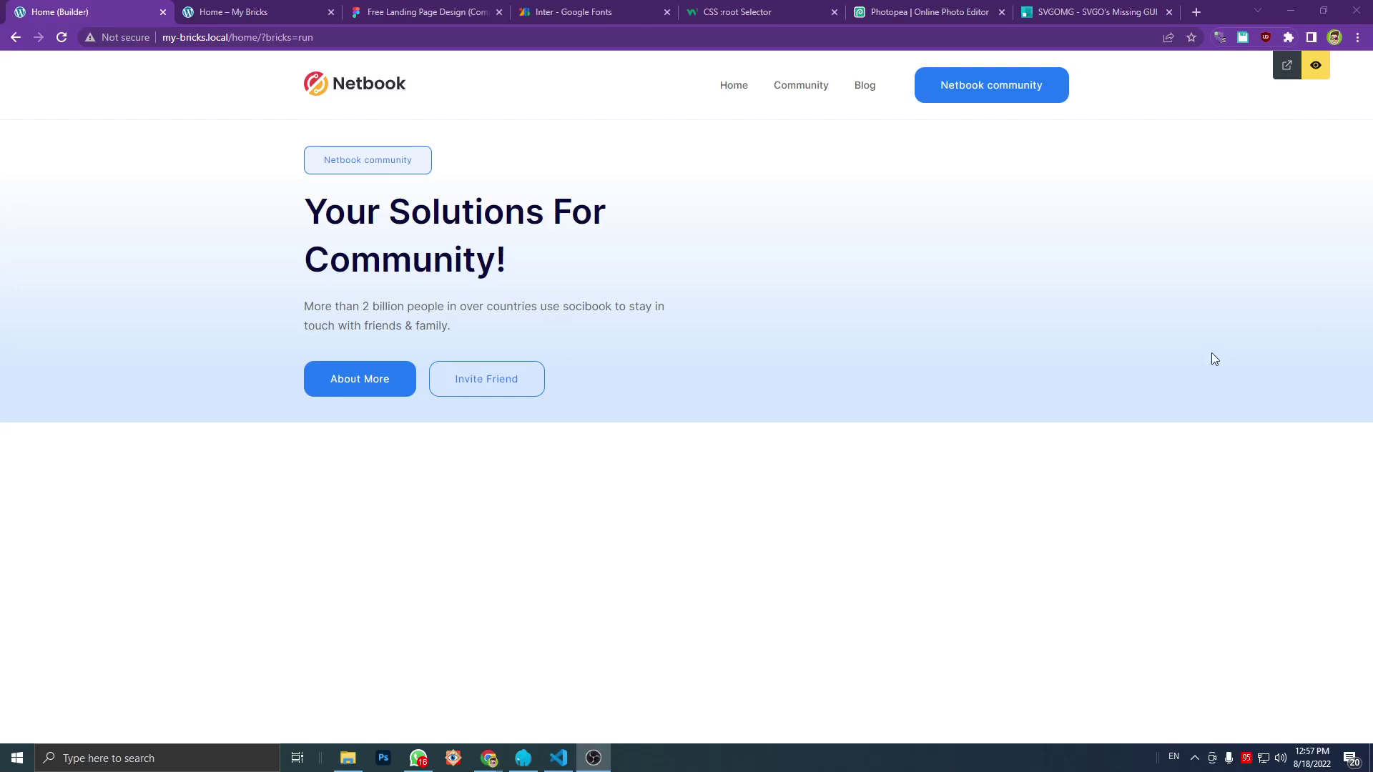
Step: Select the people illustration group (Iamge) in the Figma hero section
{"action": "left_click", "coordinate": [893, 356]}
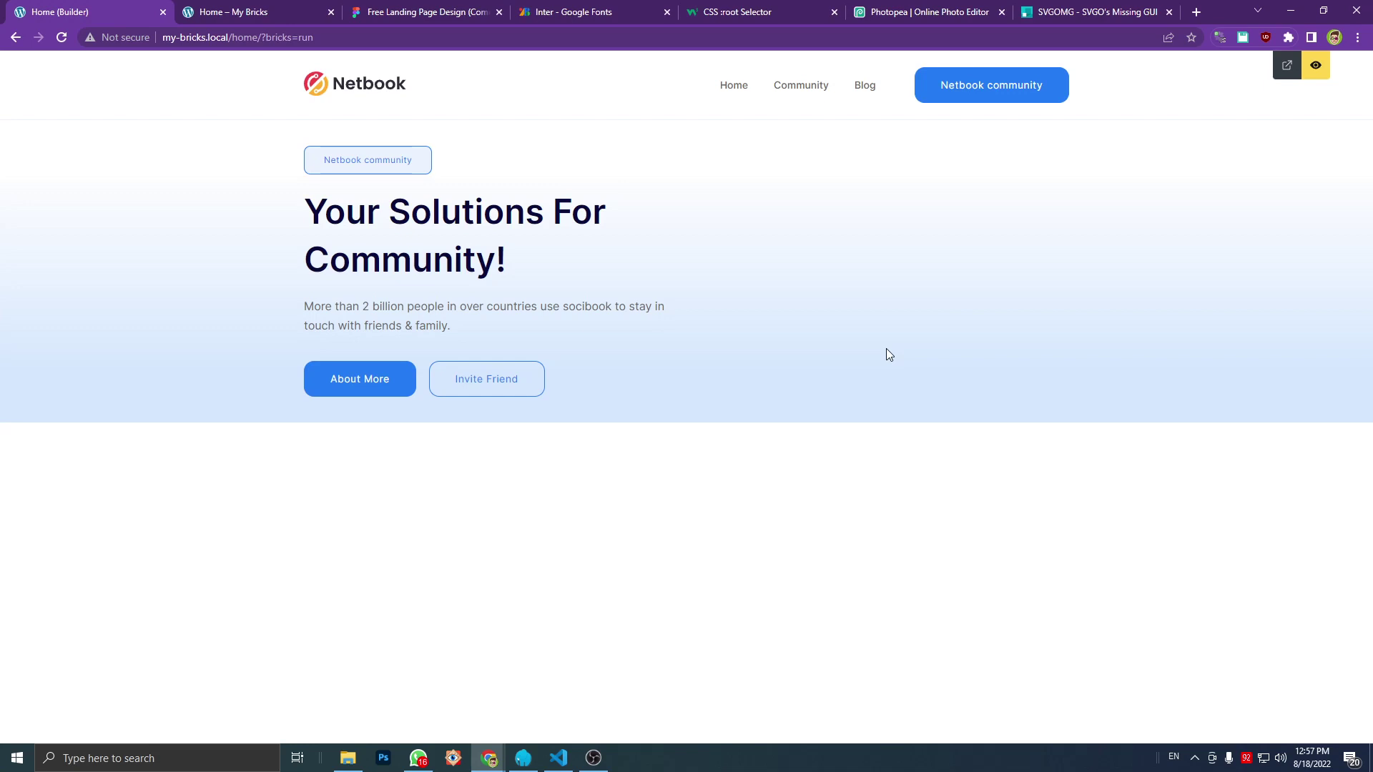
{"action": "left_click", "coordinate": [443, 14]}
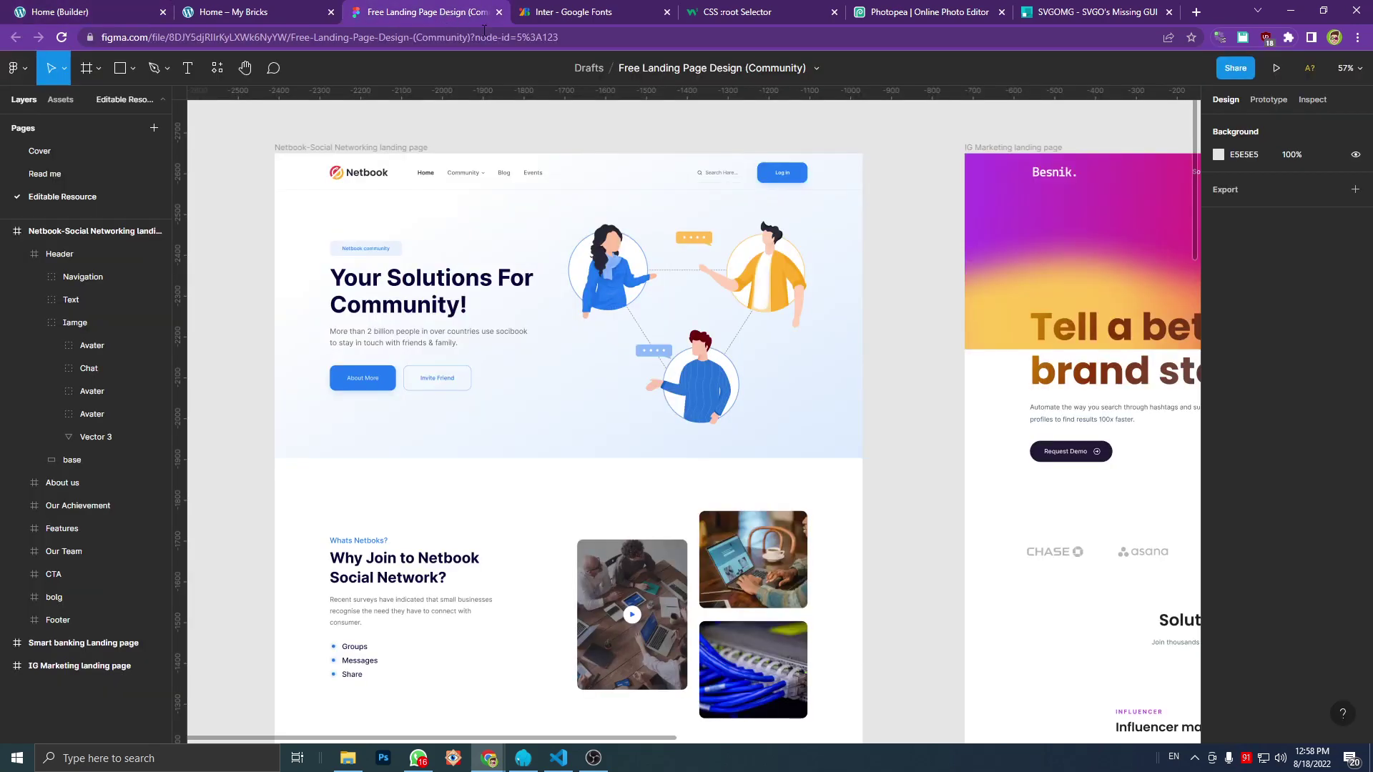
{"action": "left_click", "coordinate": [728, 264]}
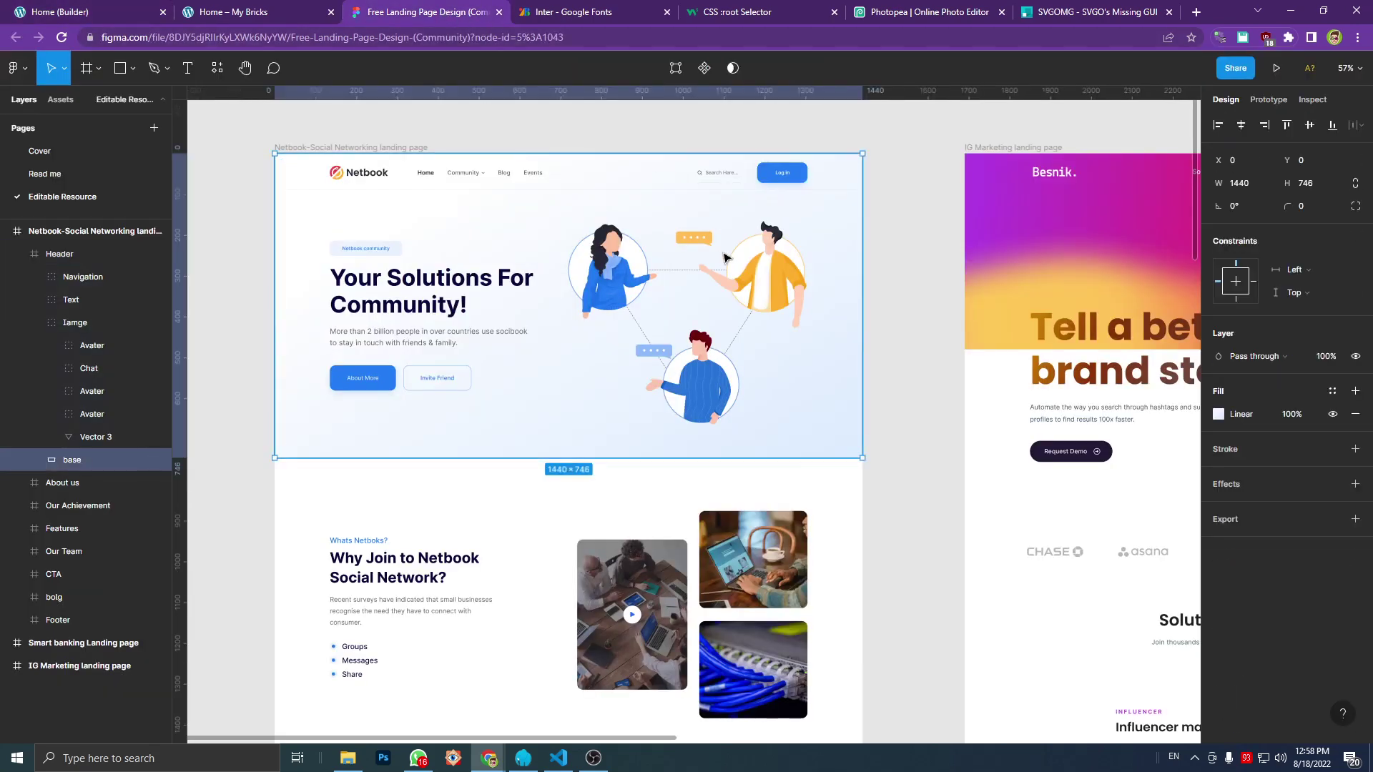
{"action": "left_click", "coordinate": [646, 260]}
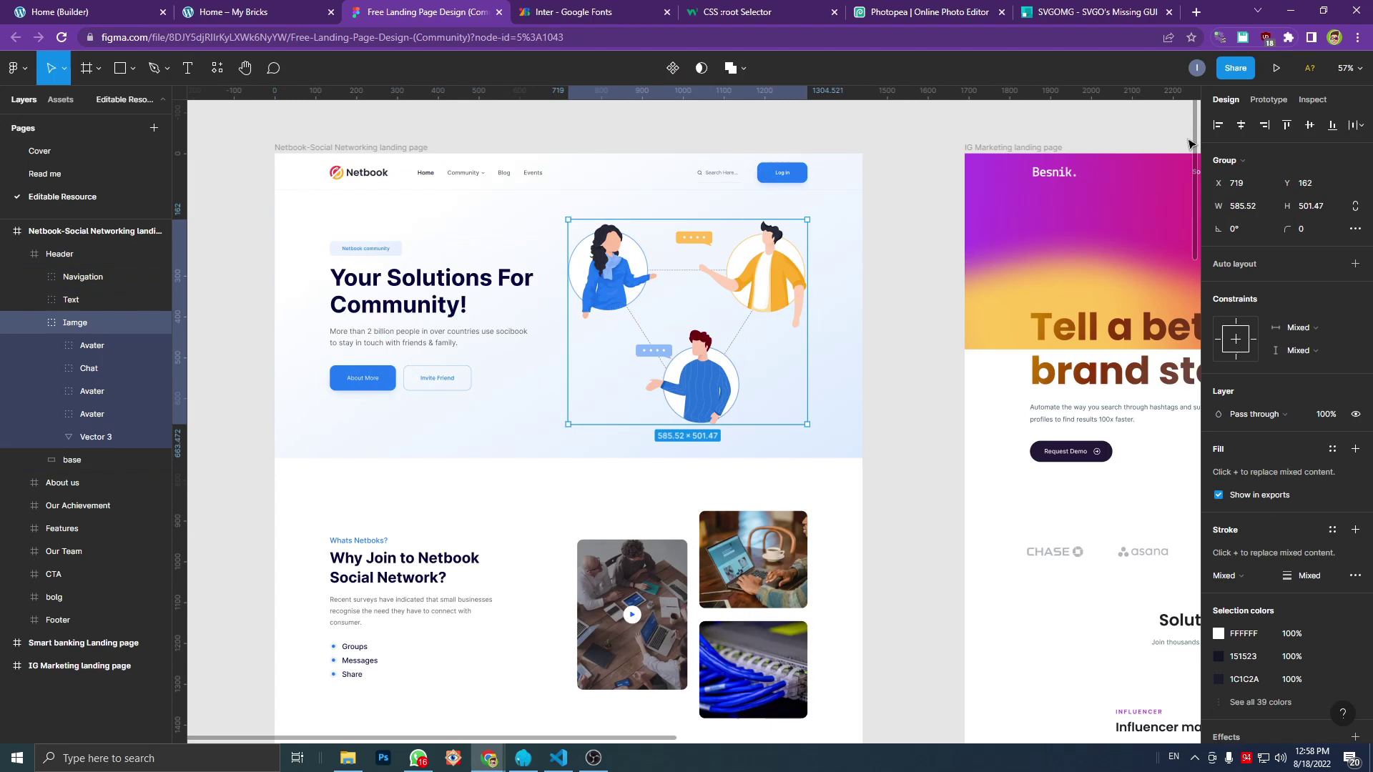
{"action": "left_click", "coordinate": [1272, 101]}
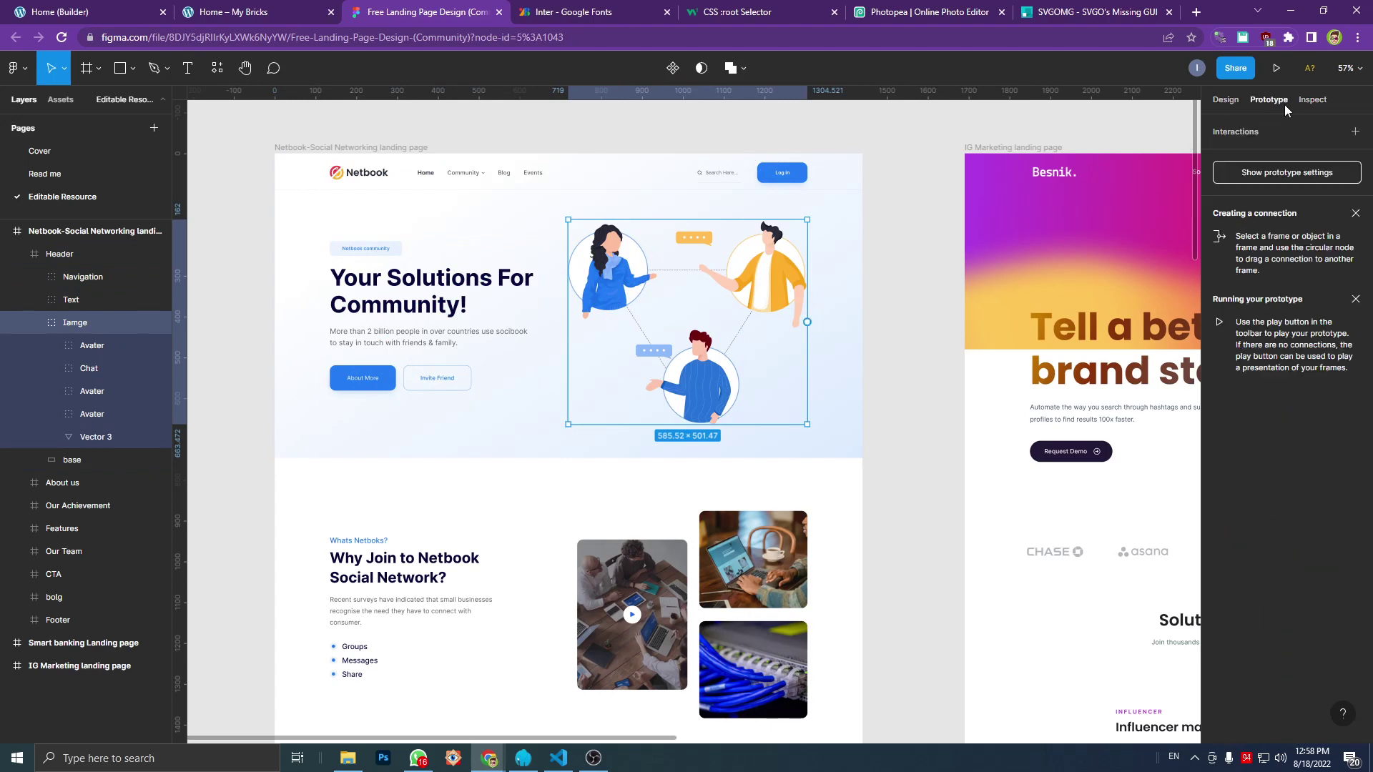
{"action": "left_click", "coordinate": [1240, 102]}
Step: Preview and export the Iamge group as SVG, producing Iamge (3).svg
{"action": "scroll", "coordinate": [1285, 643], "scroll_direction": "down", "scroll_amount": 3}
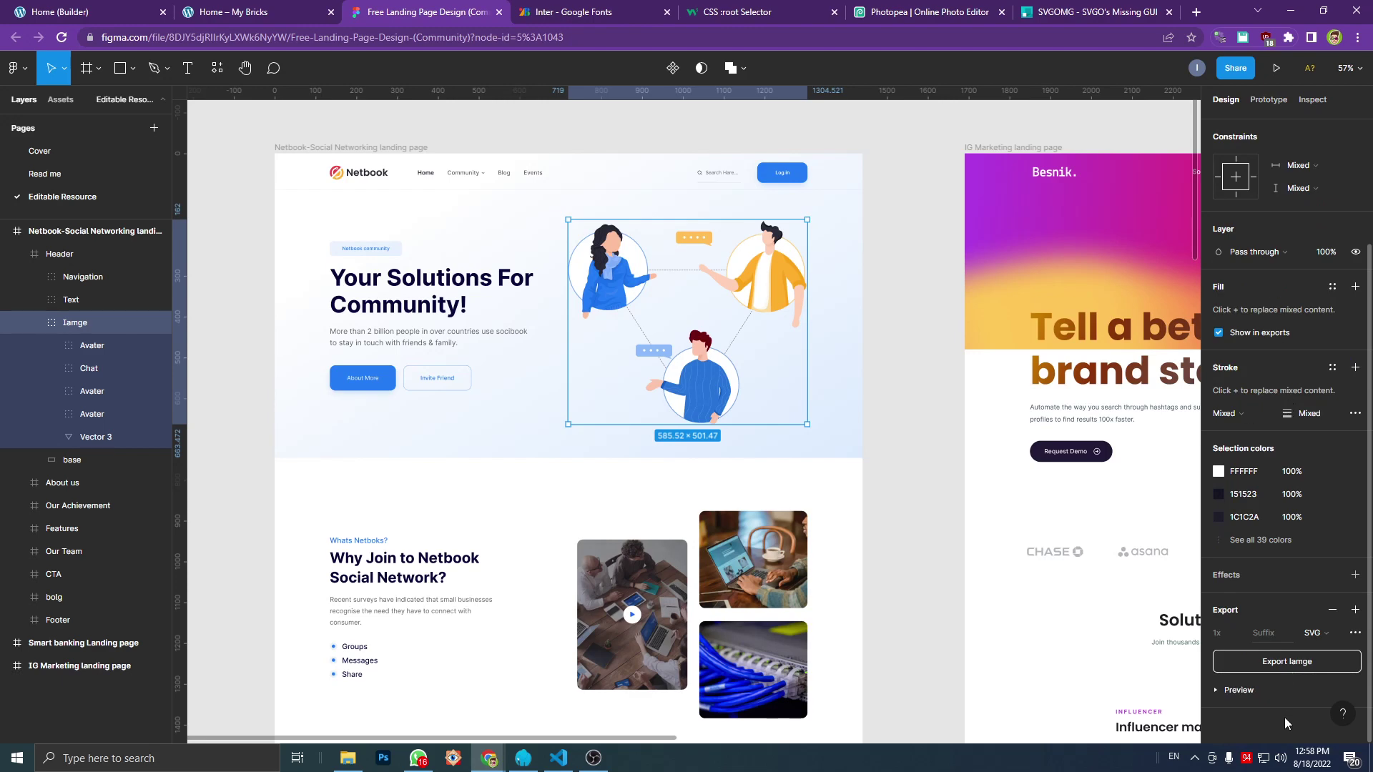
{"action": "left_click", "coordinate": [1282, 690]}
{"action": "scroll", "coordinate": [1309, 651], "scroll_direction": "down", "scroll_amount": 2}
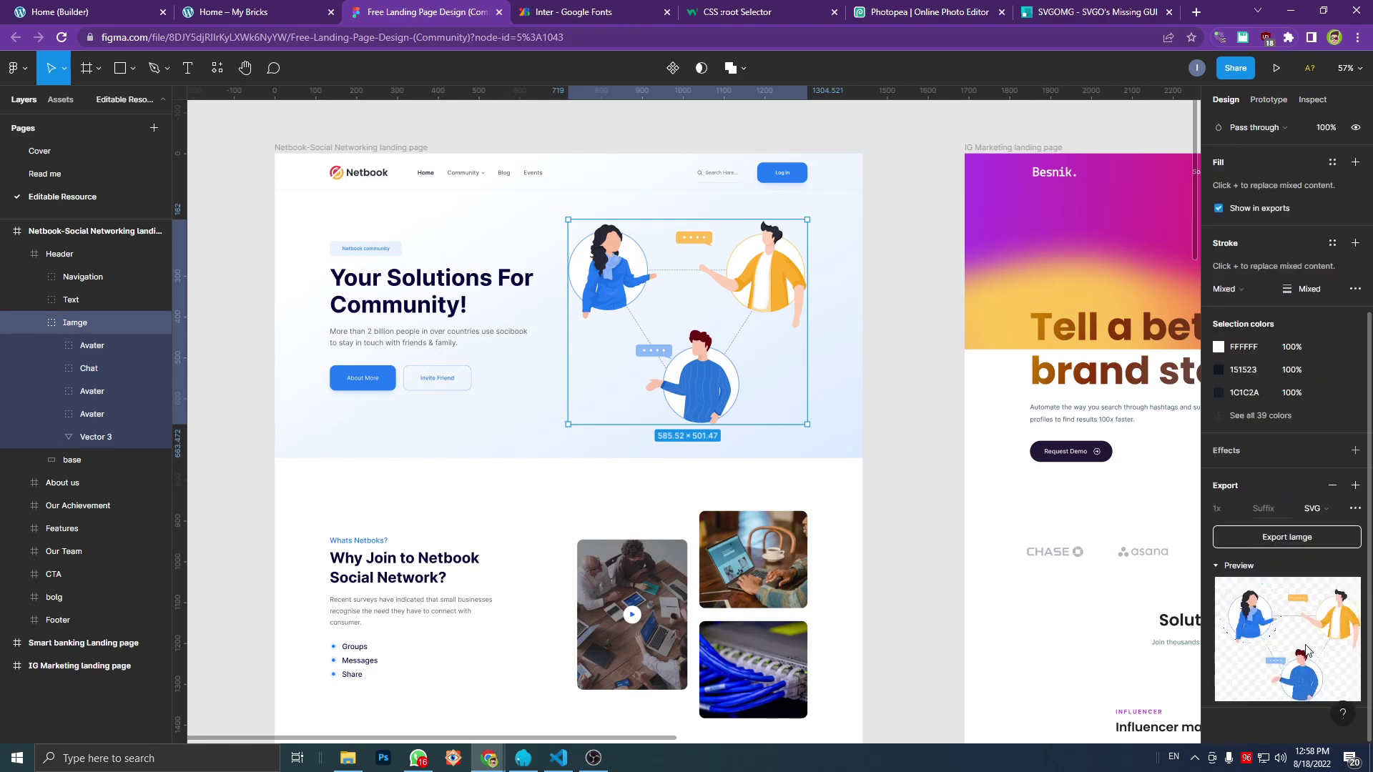
{"action": "left_click", "coordinate": [1273, 545]}
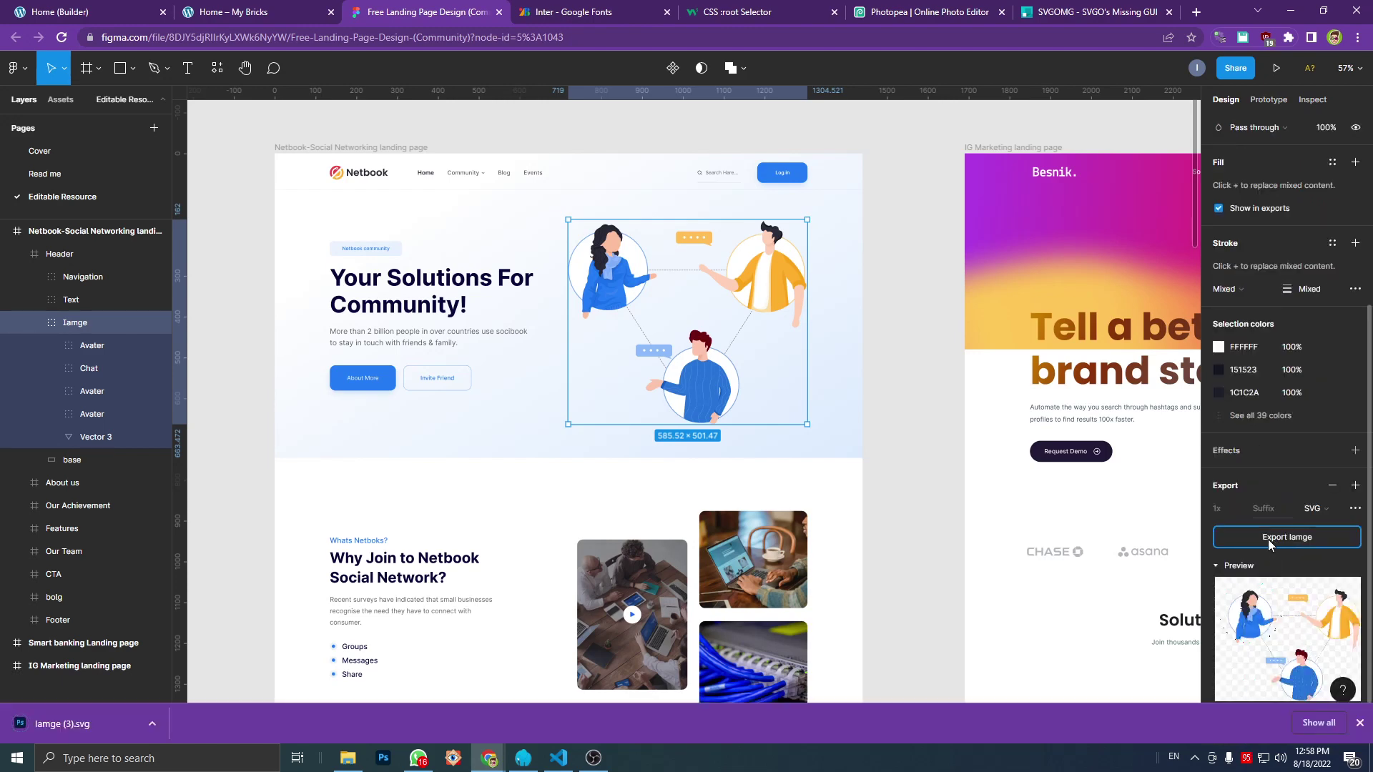
{"action": "left_click", "coordinate": [153, 722]}
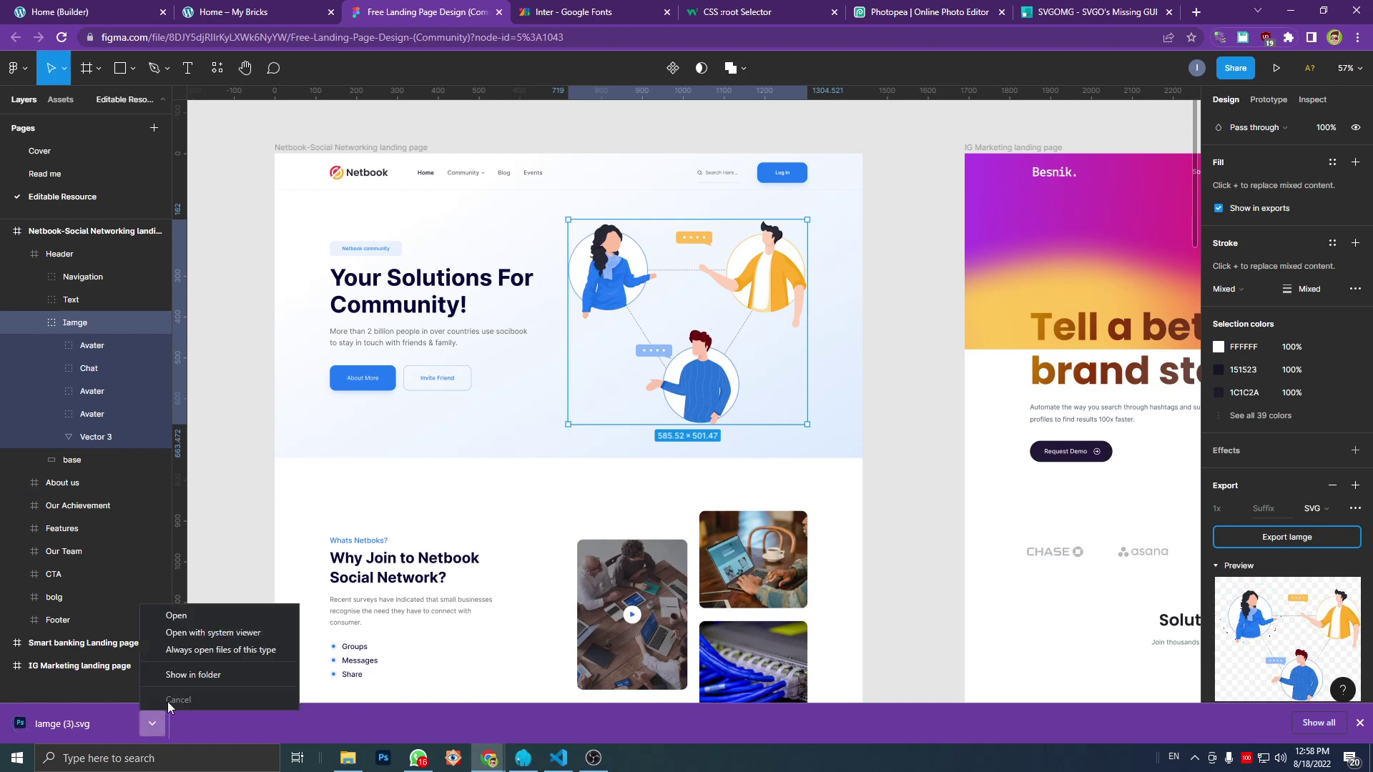
{"action": "left_click", "coordinate": [139, 13]}
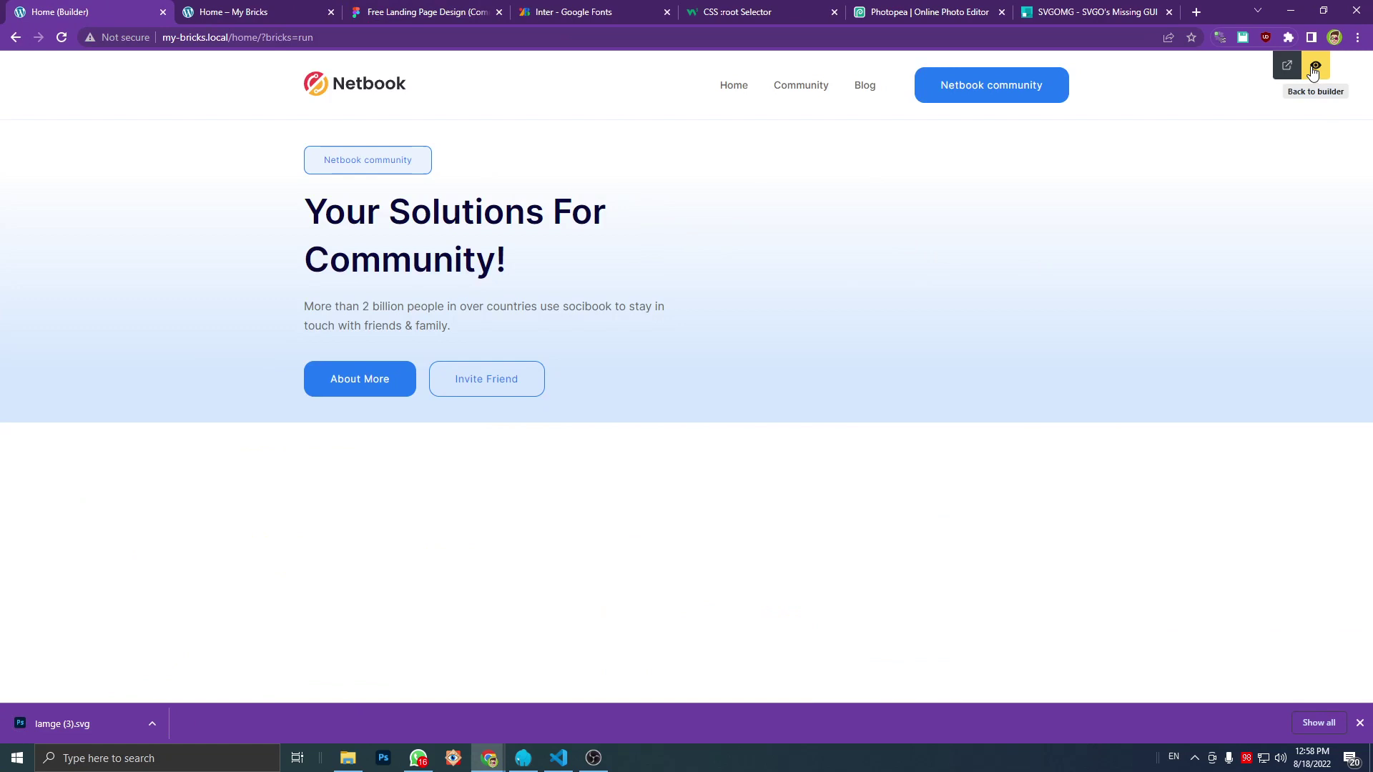
Step: Add an SVG element to the hero's empty right block
{"action": "left_click", "coordinate": [1316, 65]}
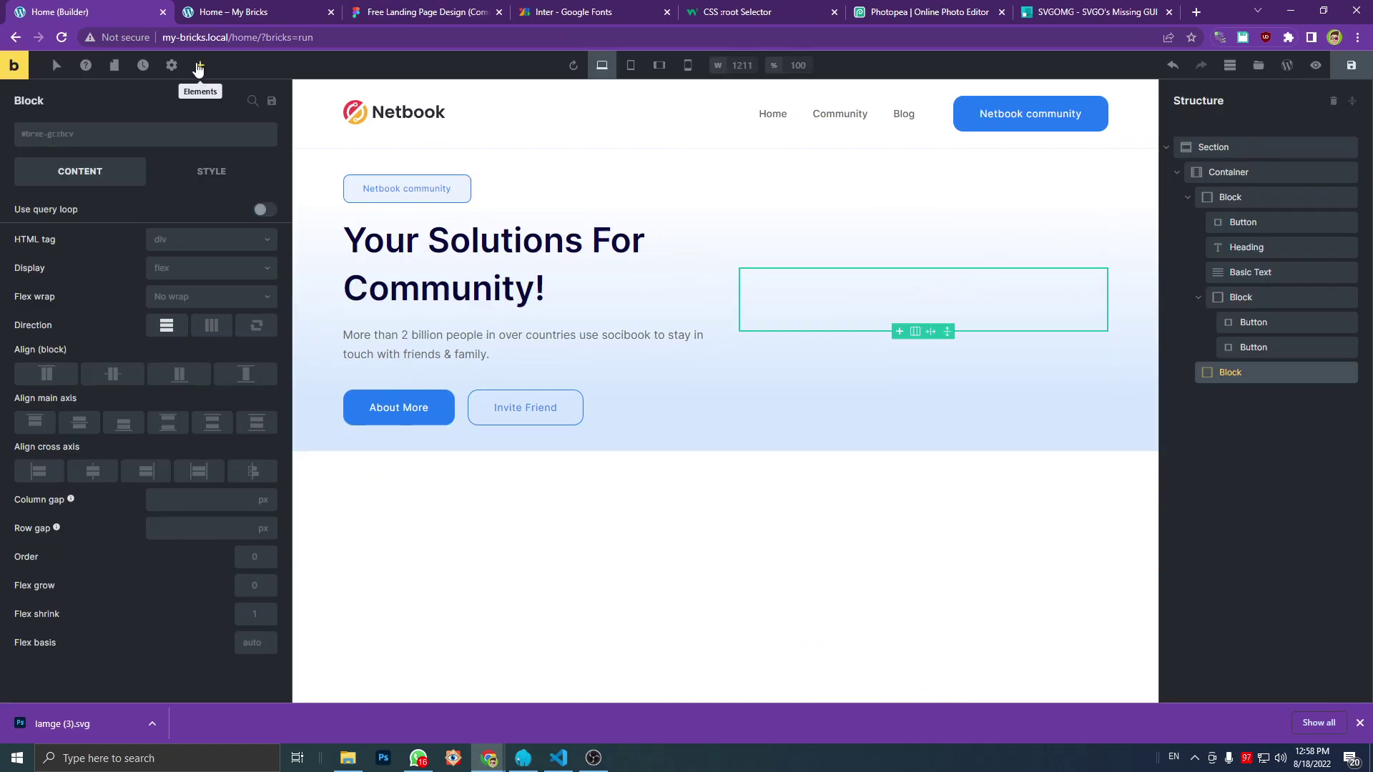
{"action": "left_click", "coordinate": [200, 65]}
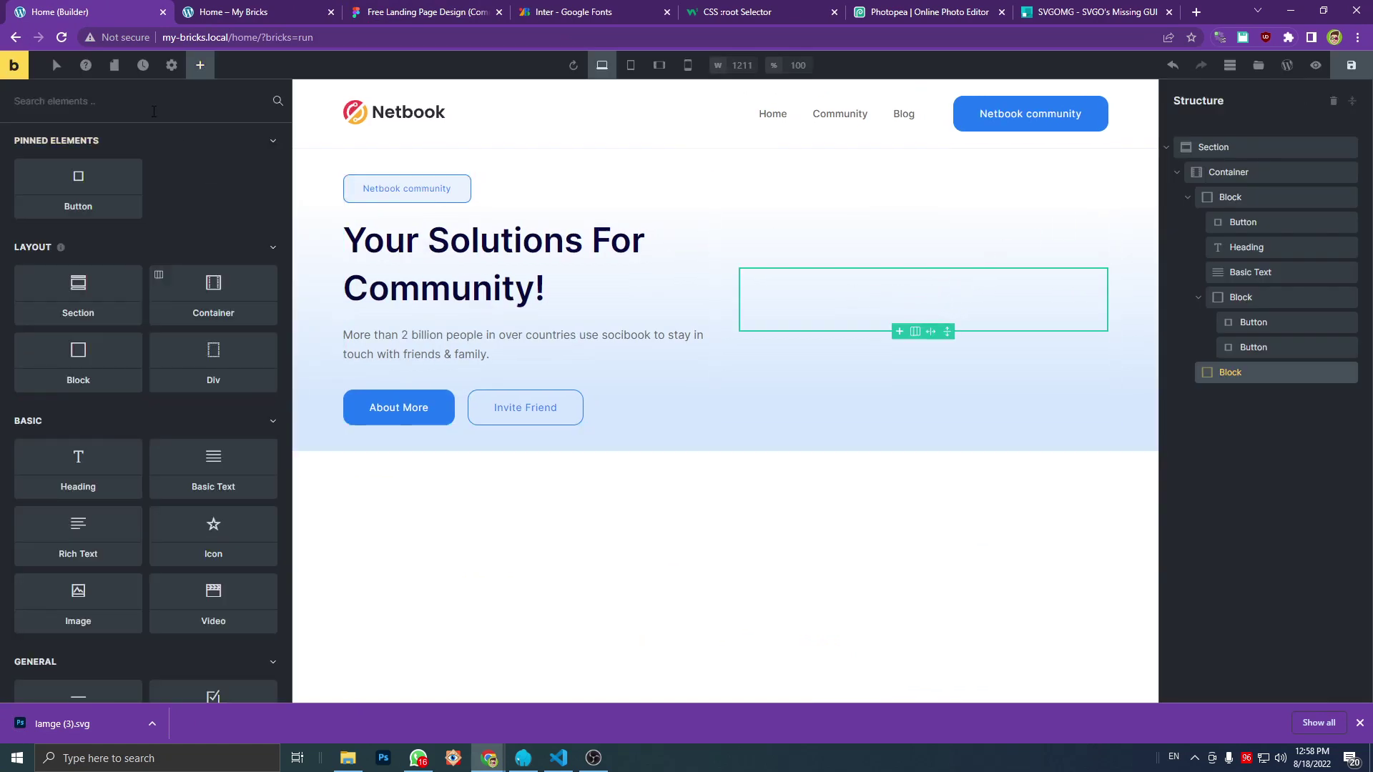
{"action": "type", "text": "svg"}
{"action": "left_click", "coordinate": [133, 176]}
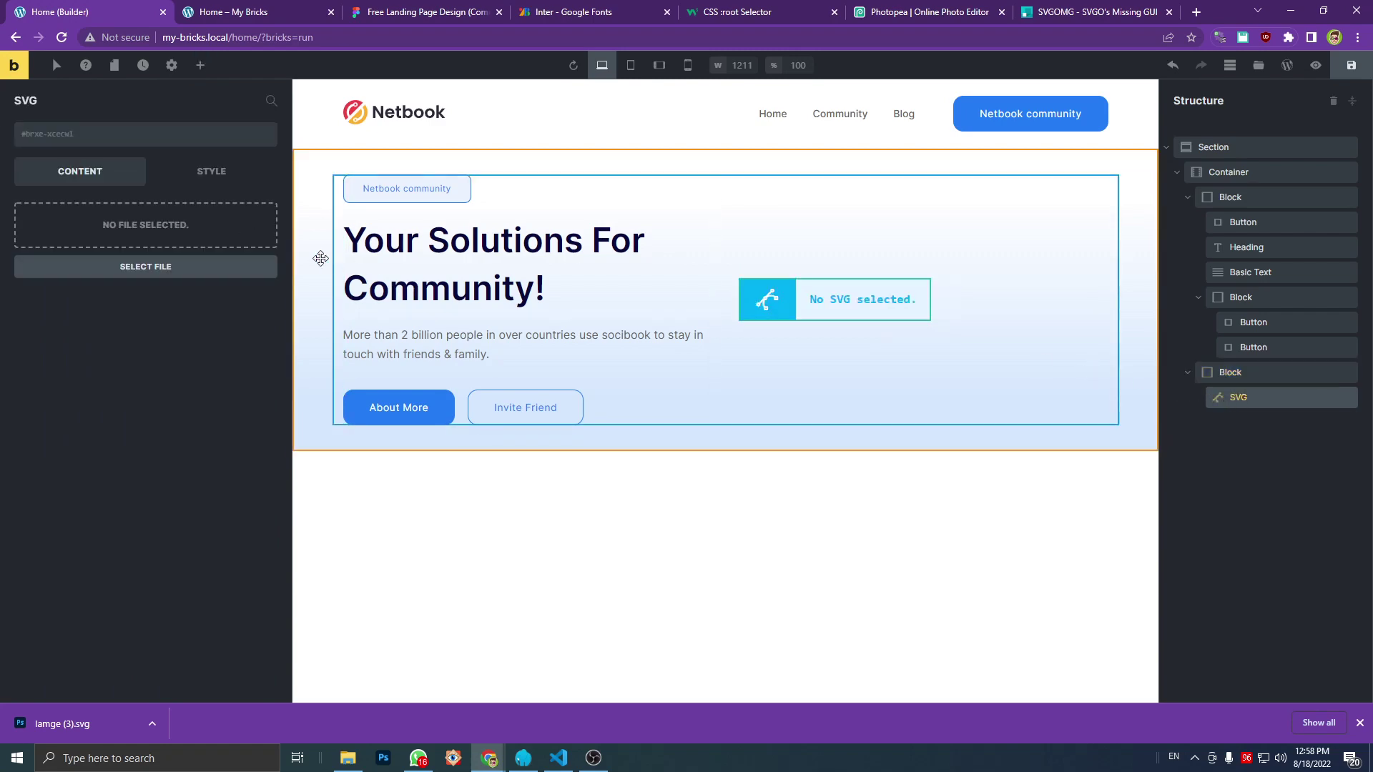
Step: Upload Iamge (3).svg to the Media Library and insert it into the SVG element
{"action": "left_click", "coordinate": [212, 229]}
{"action": "left_click_drag", "start_coordinate": [92, 718], "coordinate": [224, 471]}
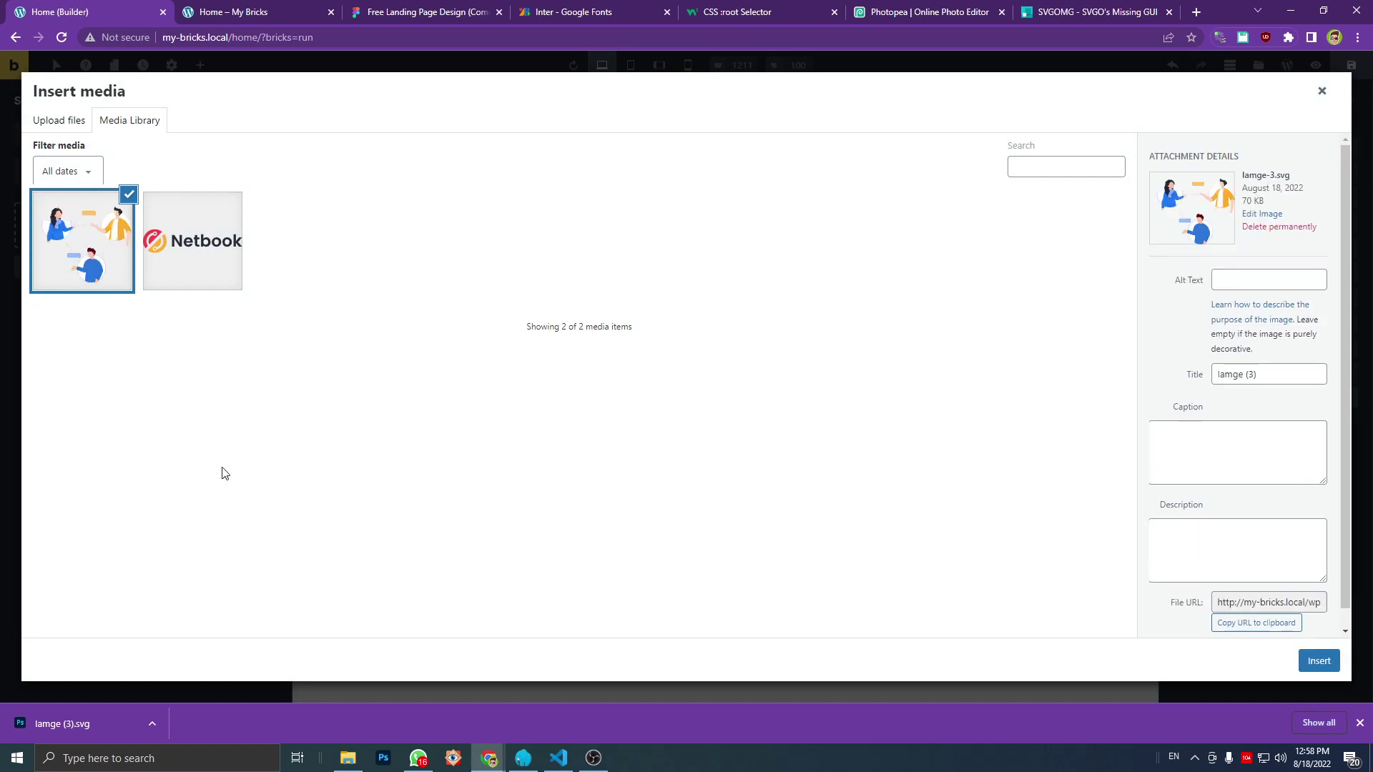
{"action": "left_click", "coordinate": [77, 257]}
{"action": "left_click", "coordinate": [88, 258]}
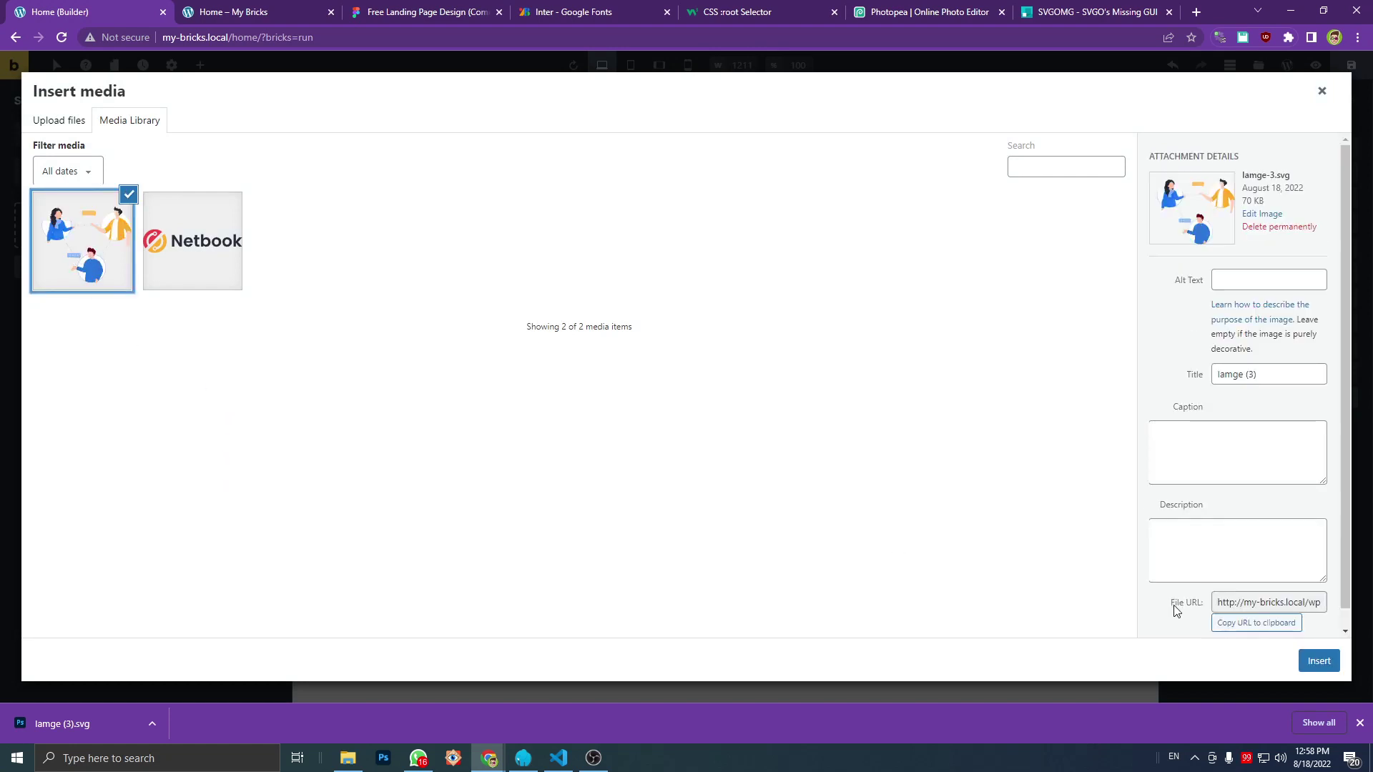
{"action": "left_click", "coordinate": [1318, 661]}
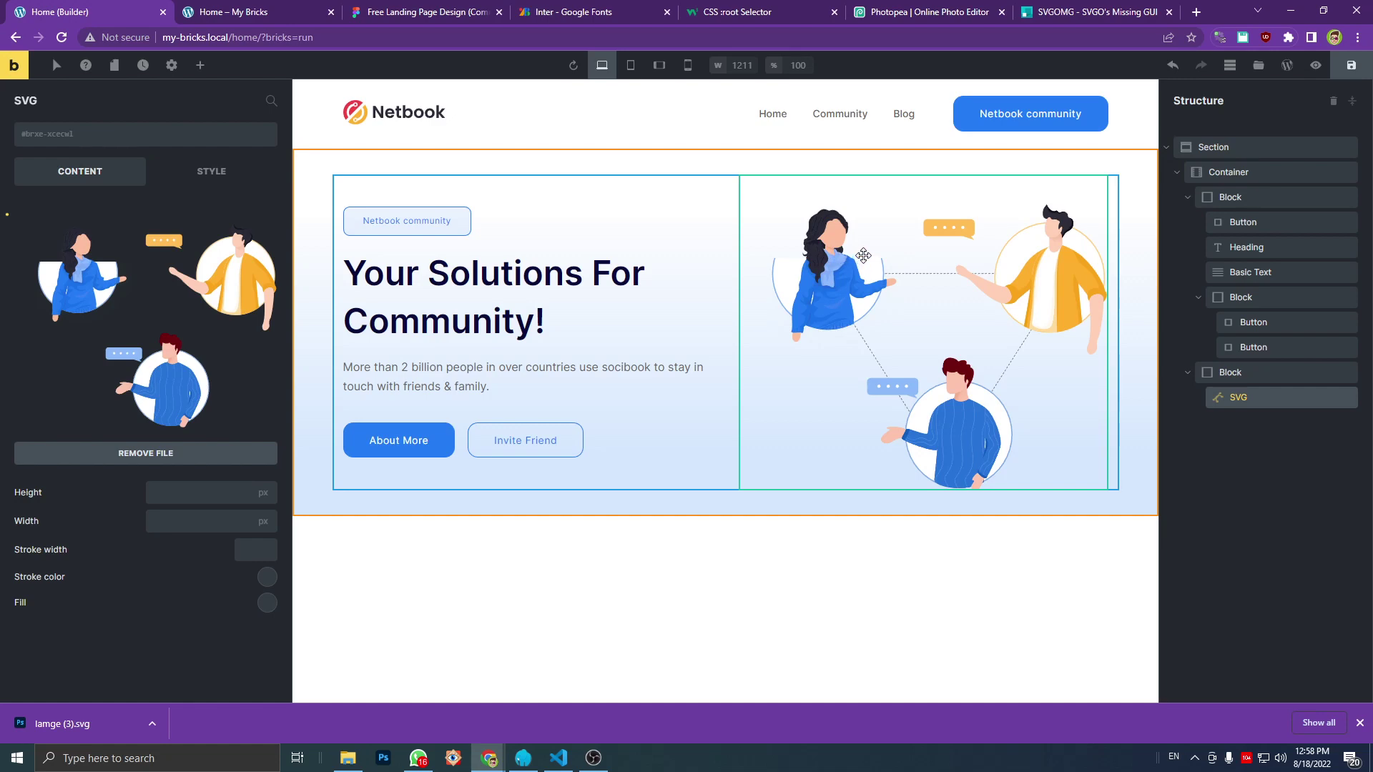
Step: Add a 1x PNG export setting to the Figma Navigation frame
{"action": "left_click", "coordinate": [434, 10]}
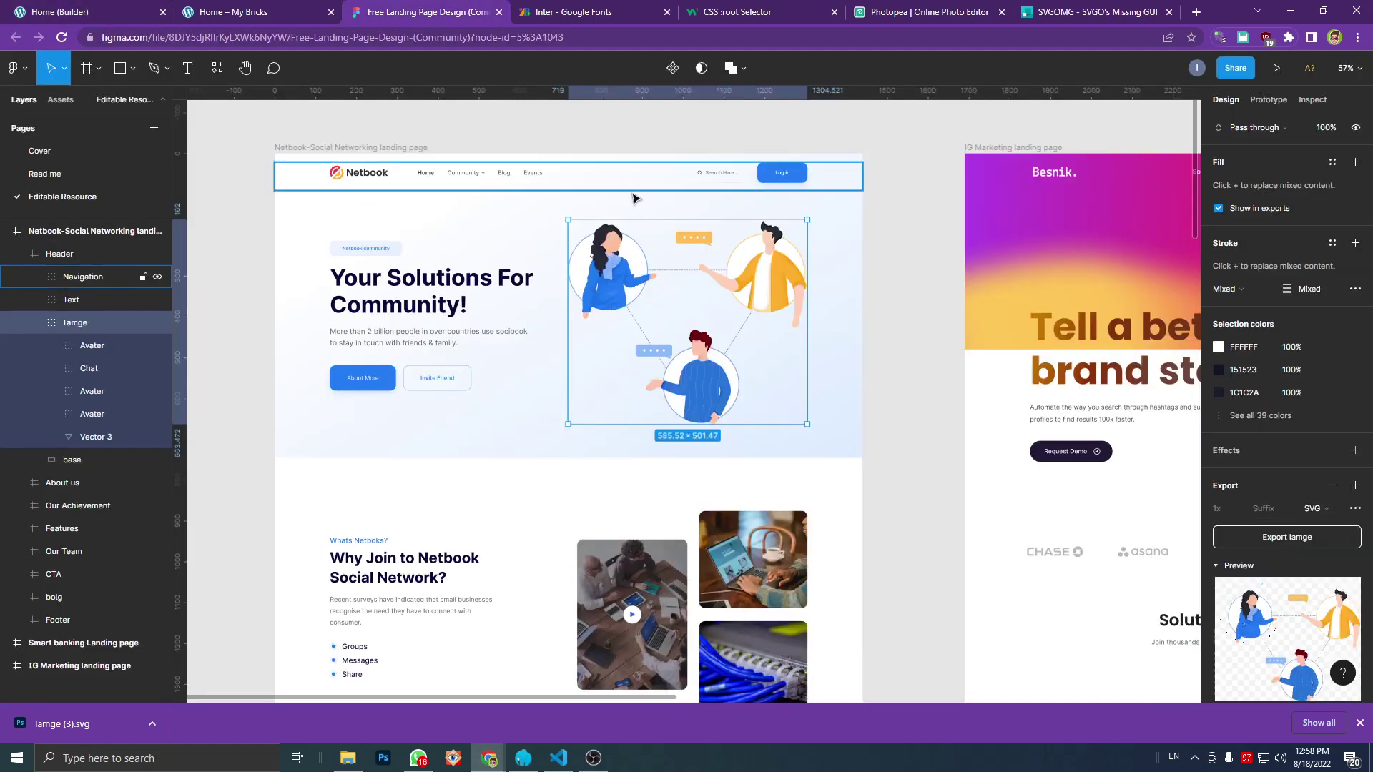
{"action": "left_click", "coordinate": [635, 182]}
{"action": "scroll", "coordinate": [635, 239], "scroll_direction": "up", "scroll_amount": 3}
{"action": "scroll", "coordinate": [635, 239], "scroll_direction": "up", "scroll_amount": 2}
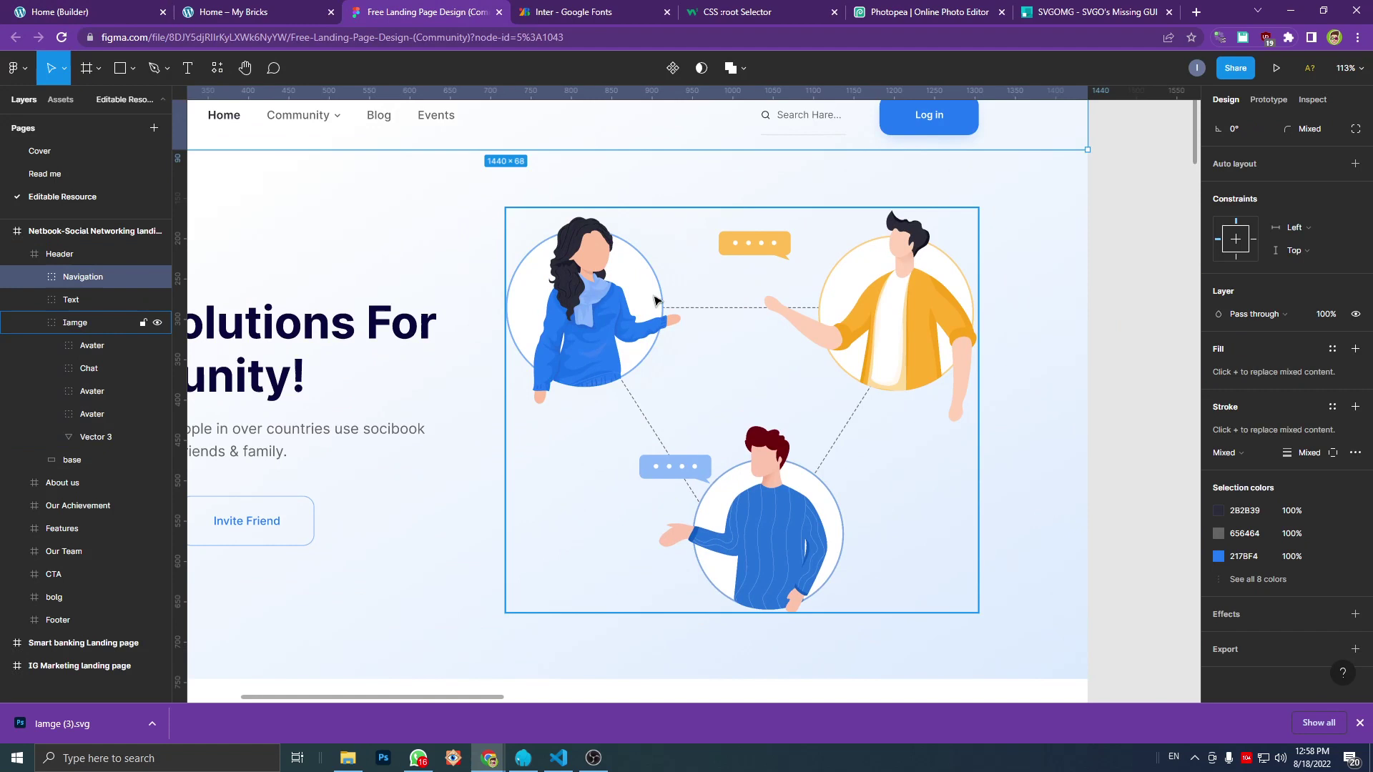
{"action": "scroll", "coordinate": [647, 301], "scroll_direction": "down", "scroll_amount": 1}
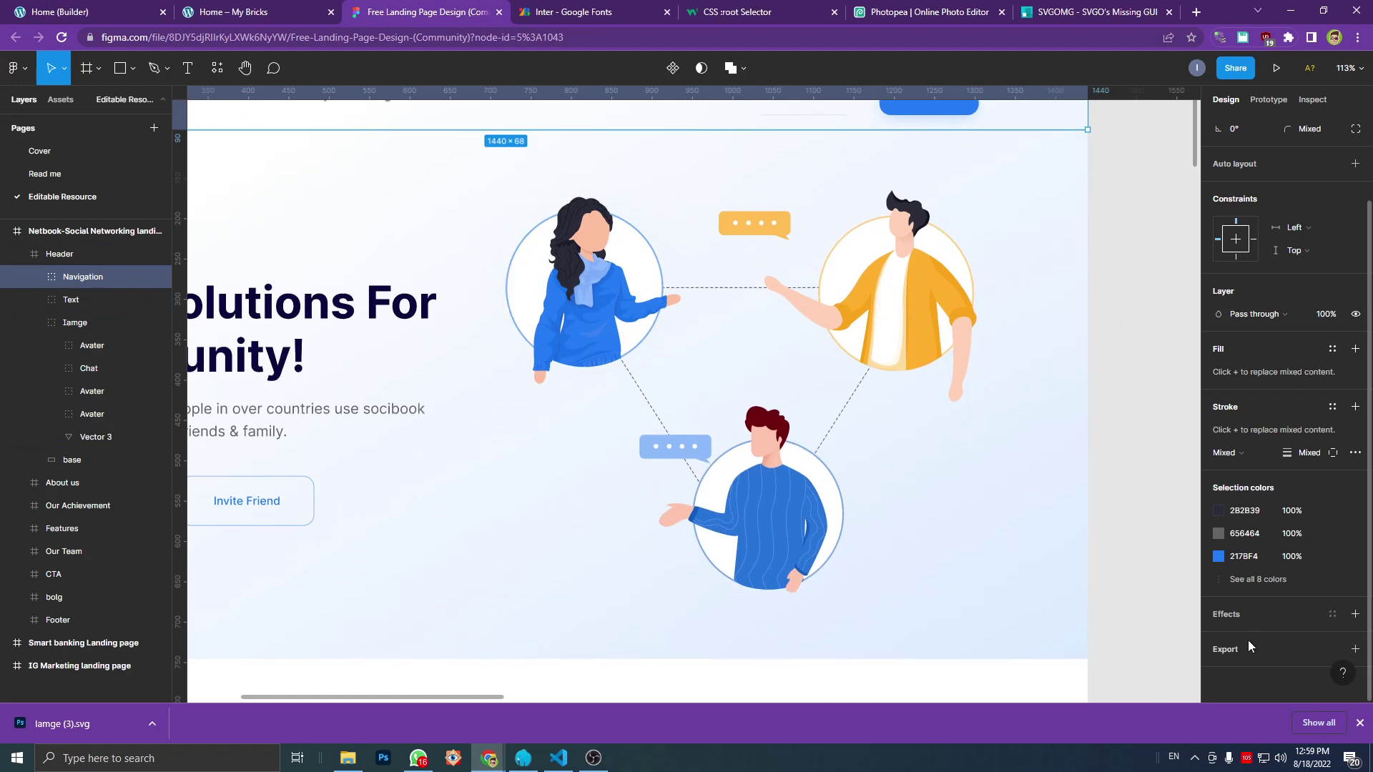
{"action": "left_click", "coordinate": [1289, 650]}
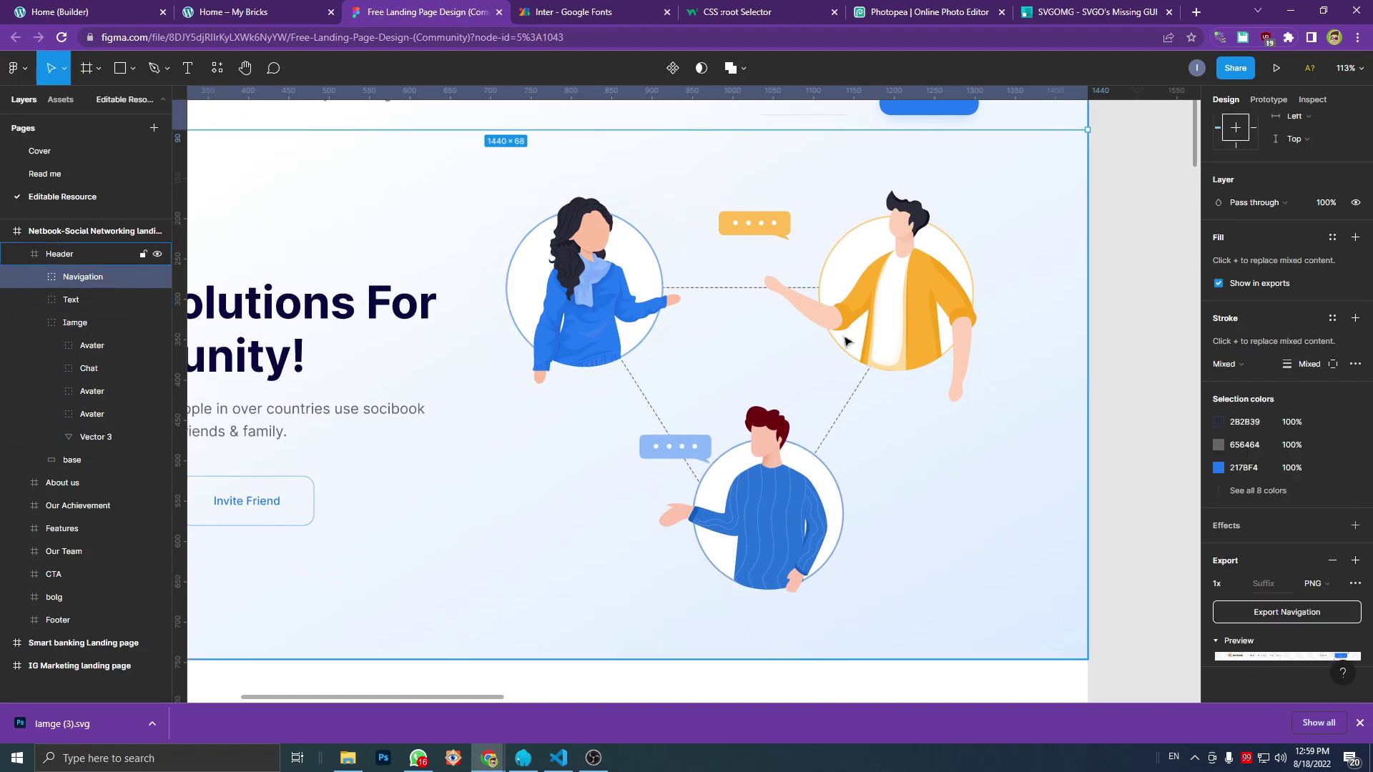
Step: Reselect the whole Iamge people illustration group to see its SVG export preview
{"action": "left_click", "coordinate": [683, 318]}
{"action": "double_click", "coordinate": [676, 317]}
{"action": "key", "text": "Escape"}
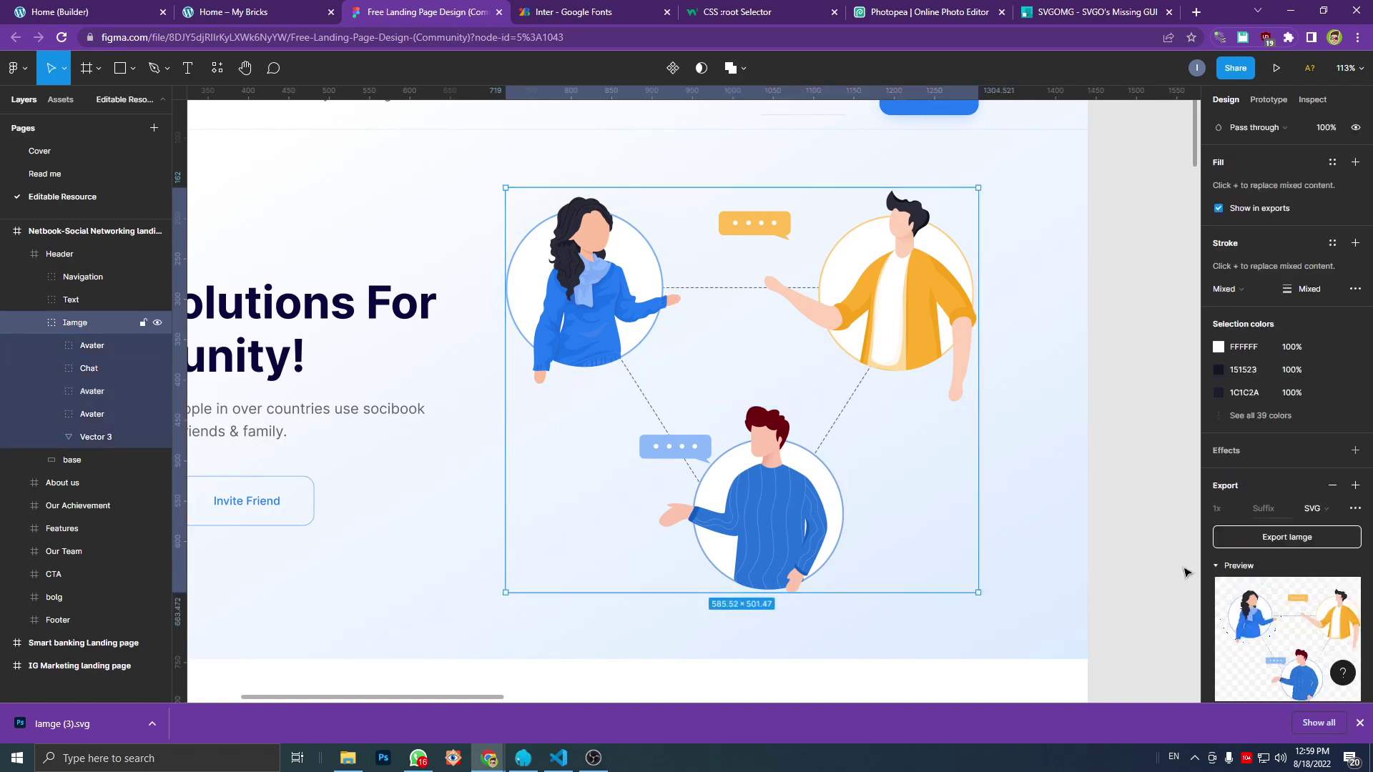
{"action": "scroll", "coordinate": [1262, 616], "scroll_direction": "down", "scroll_amount": 1}
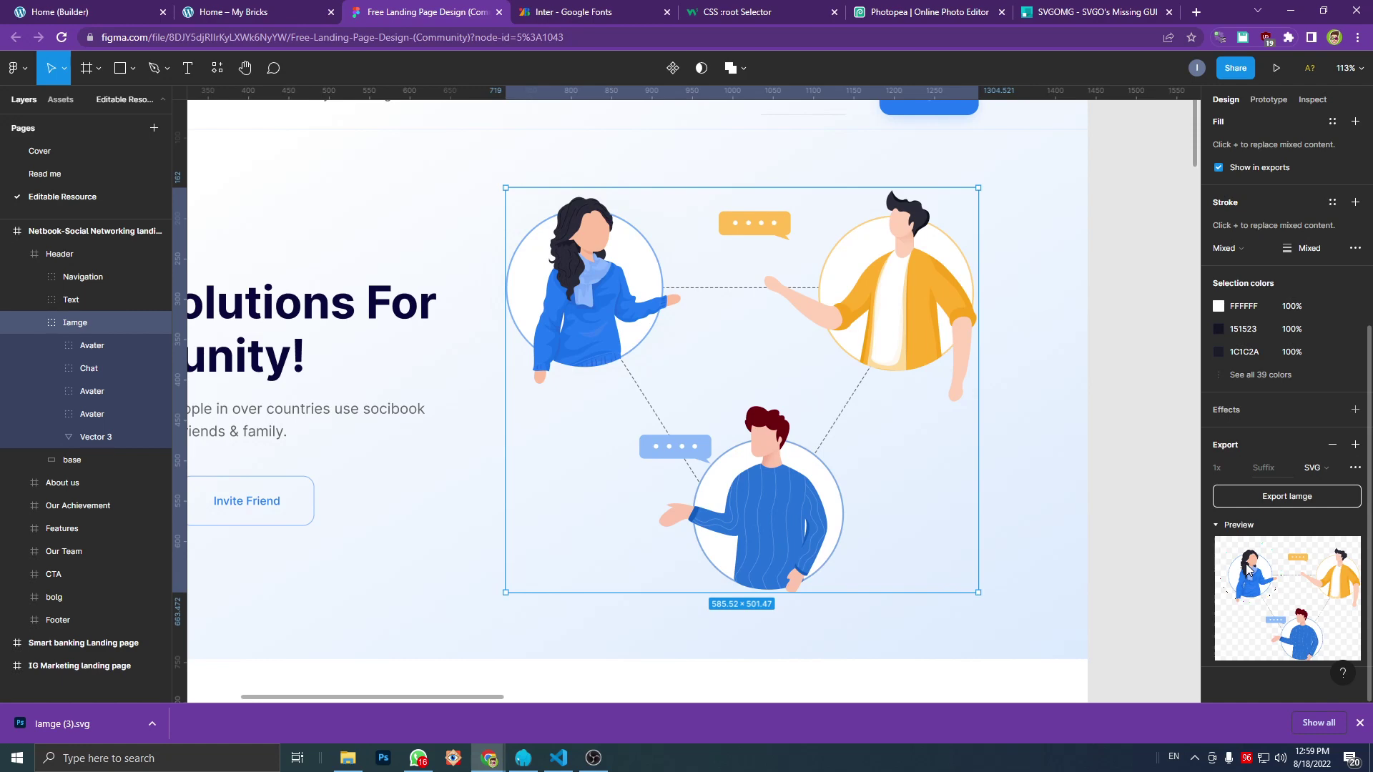
Step: Glance at the live Netbook home page, then return to the Bricks builder
{"action": "left_click", "coordinate": [284, 9]}
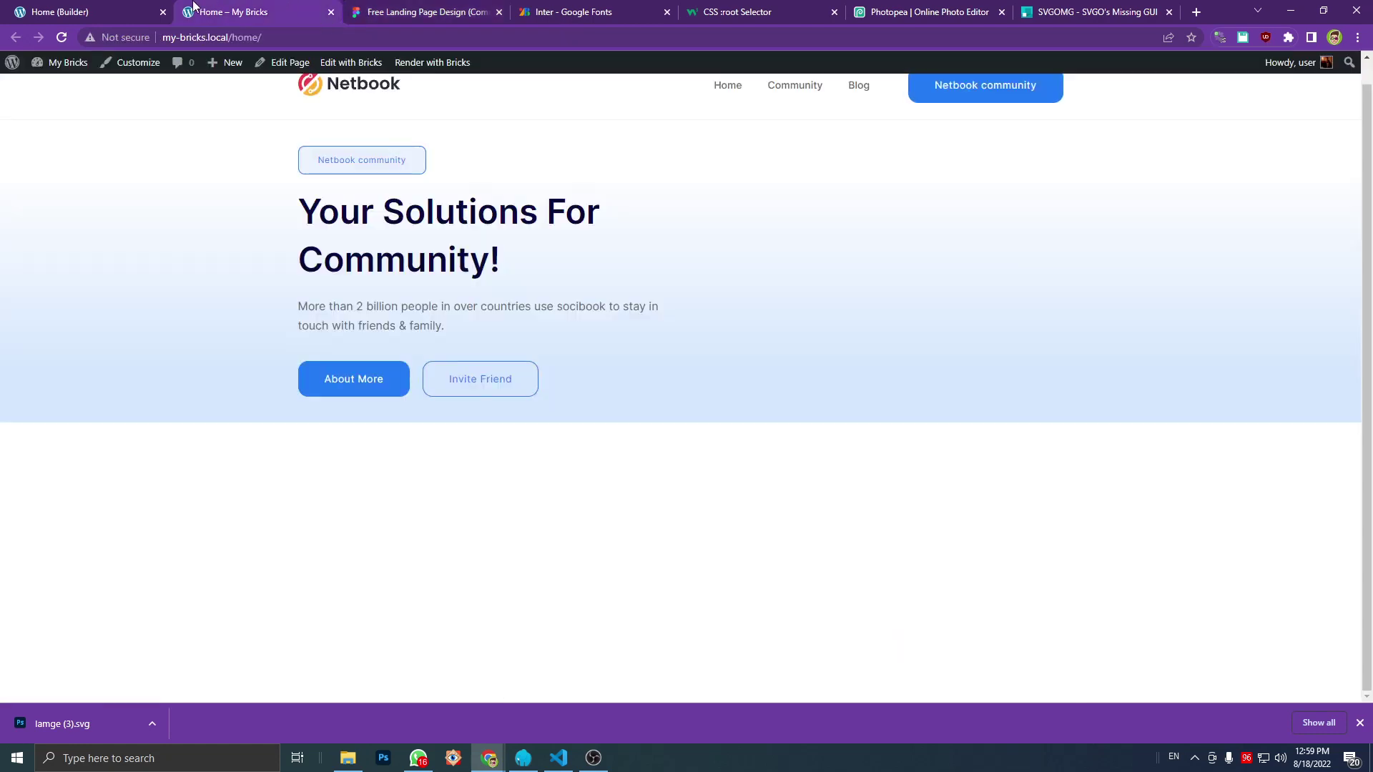
{"action": "left_click", "coordinate": [121, 10]}
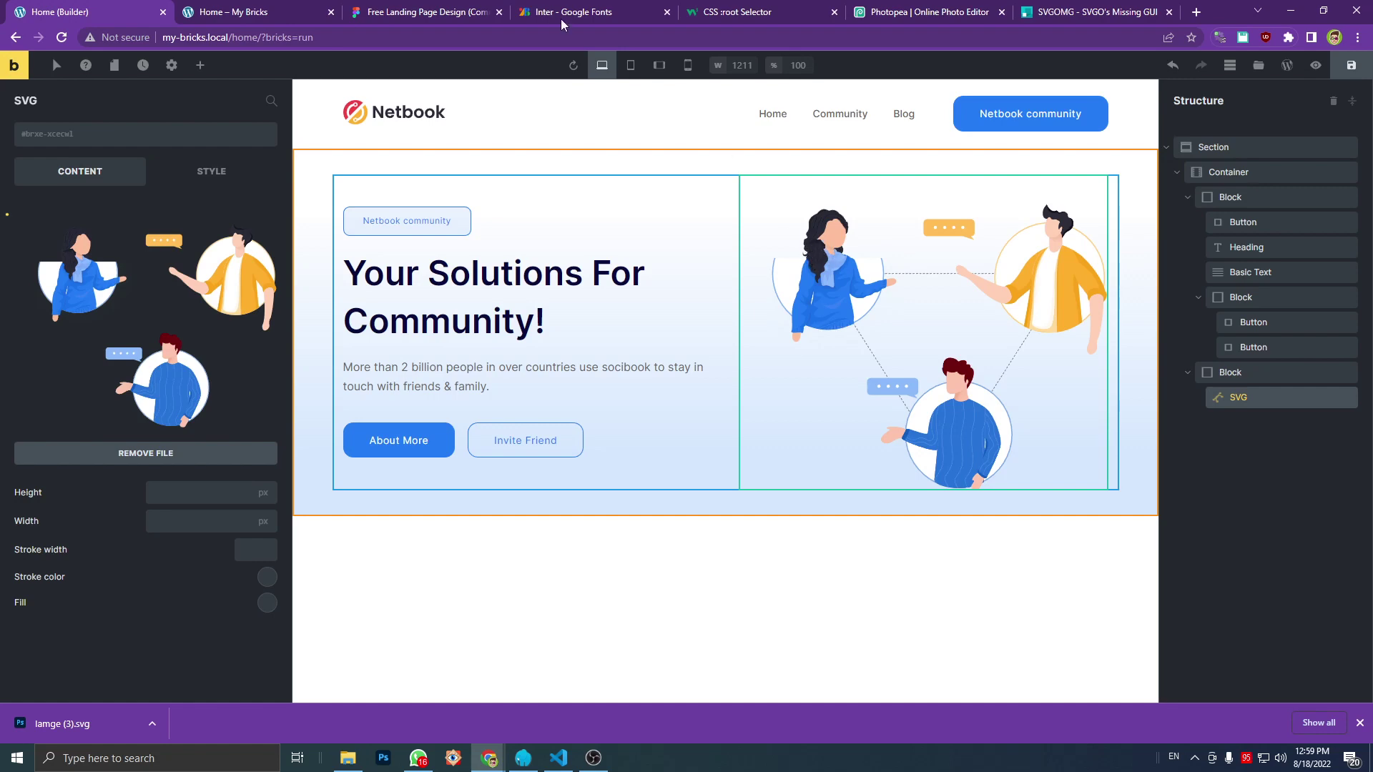
Step: Load lamge (3).svg from Downloads into the SVGOMG optimiser
{"action": "left_click", "coordinate": [1074, 6]}
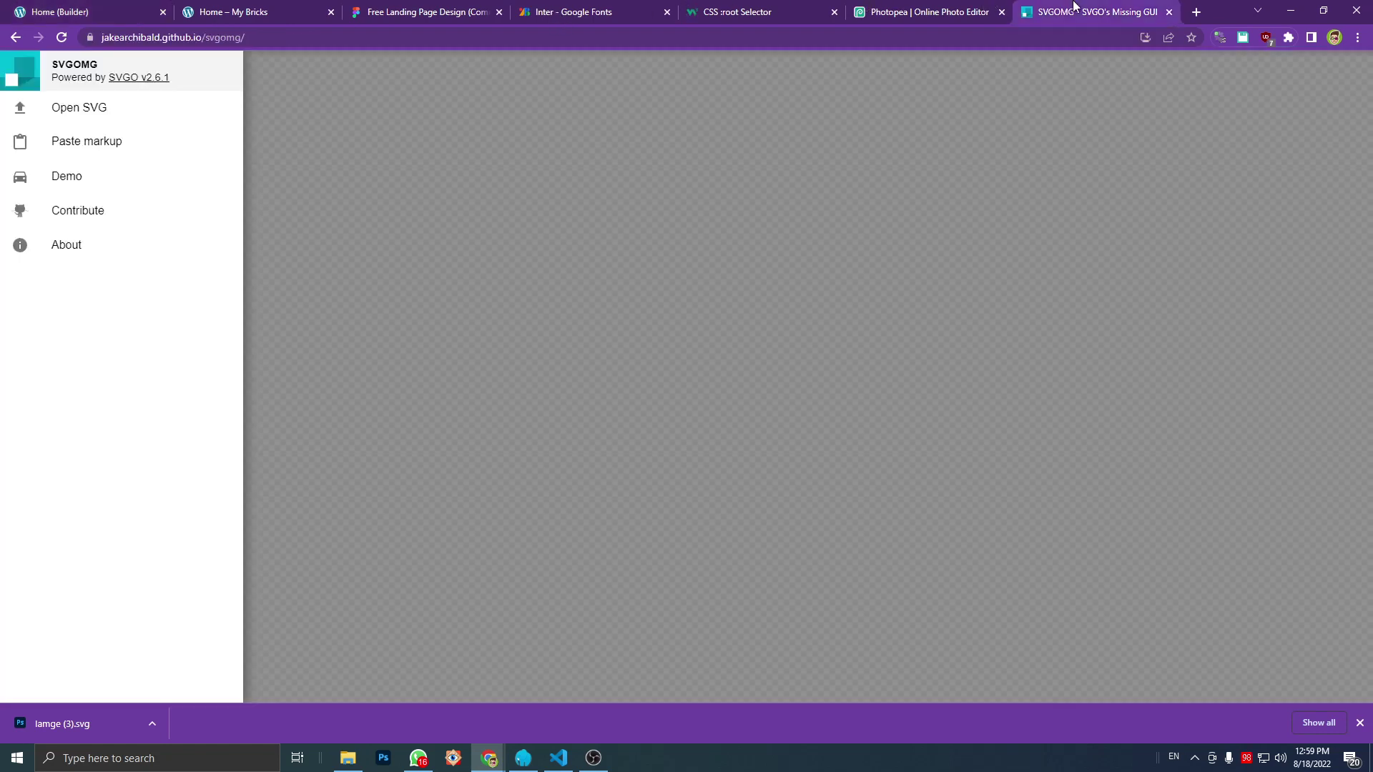
{"action": "left_click", "coordinate": [167, 116]}
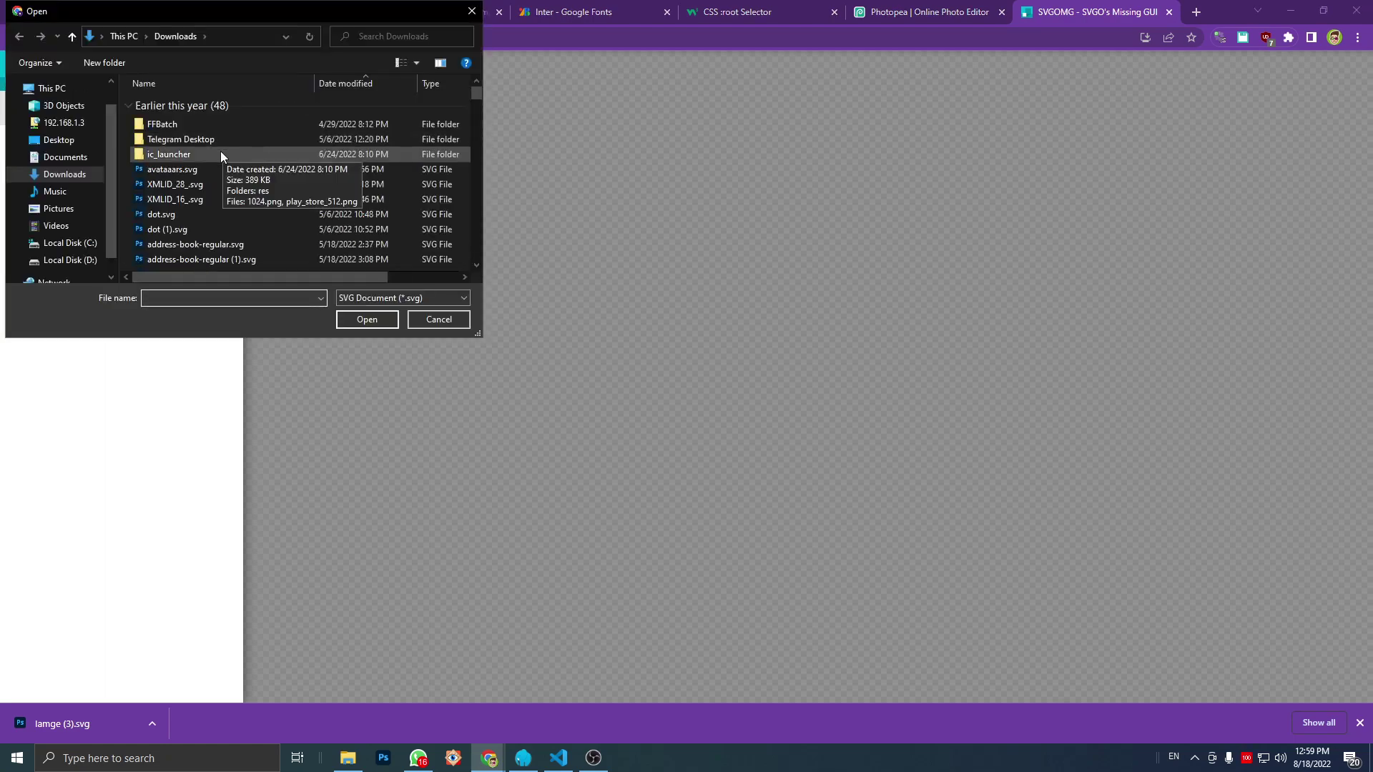
{"action": "left_click_drag", "start_coordinate": [476, 95], "coordinate": [448, 265]}
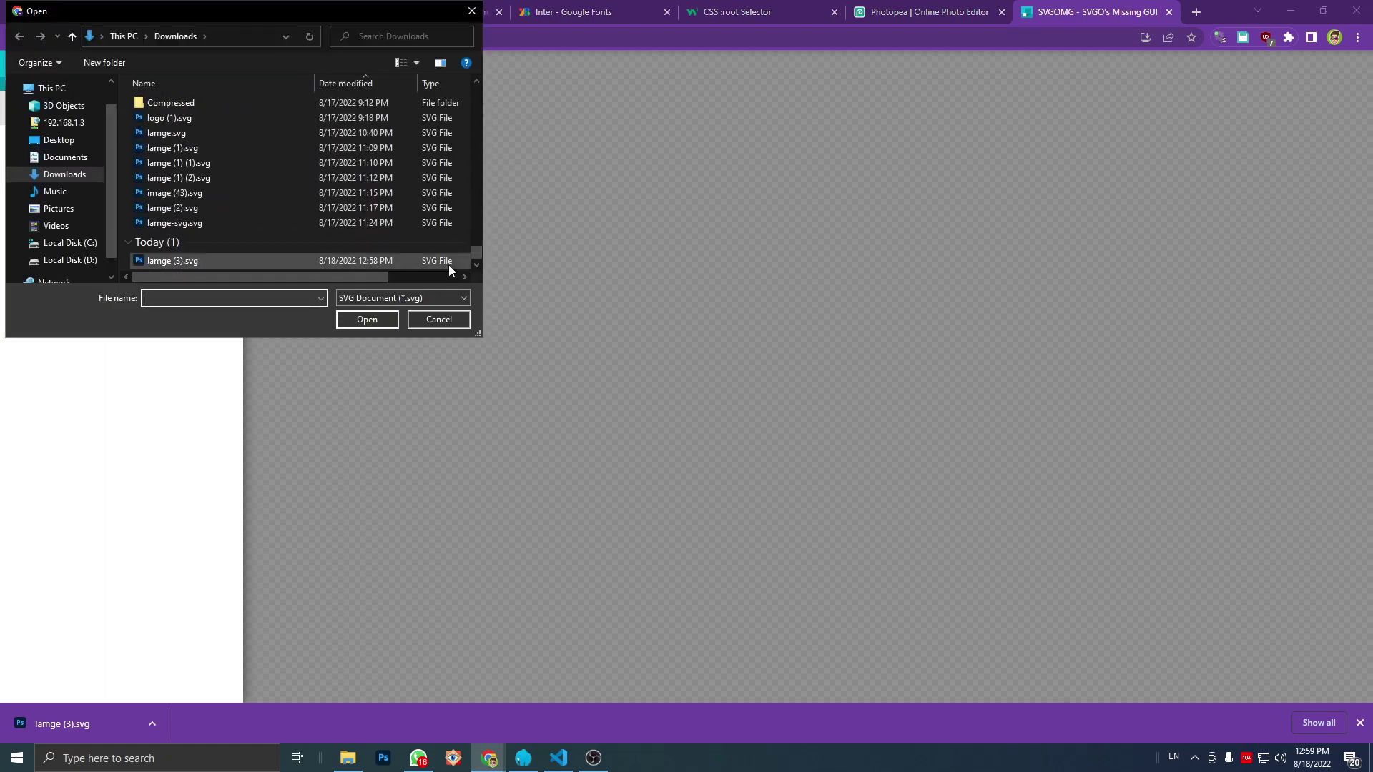
{"action": "left_click", "coordinate": [253, 257]}
{"action": "left_click", "coordinate": [367, 311]}
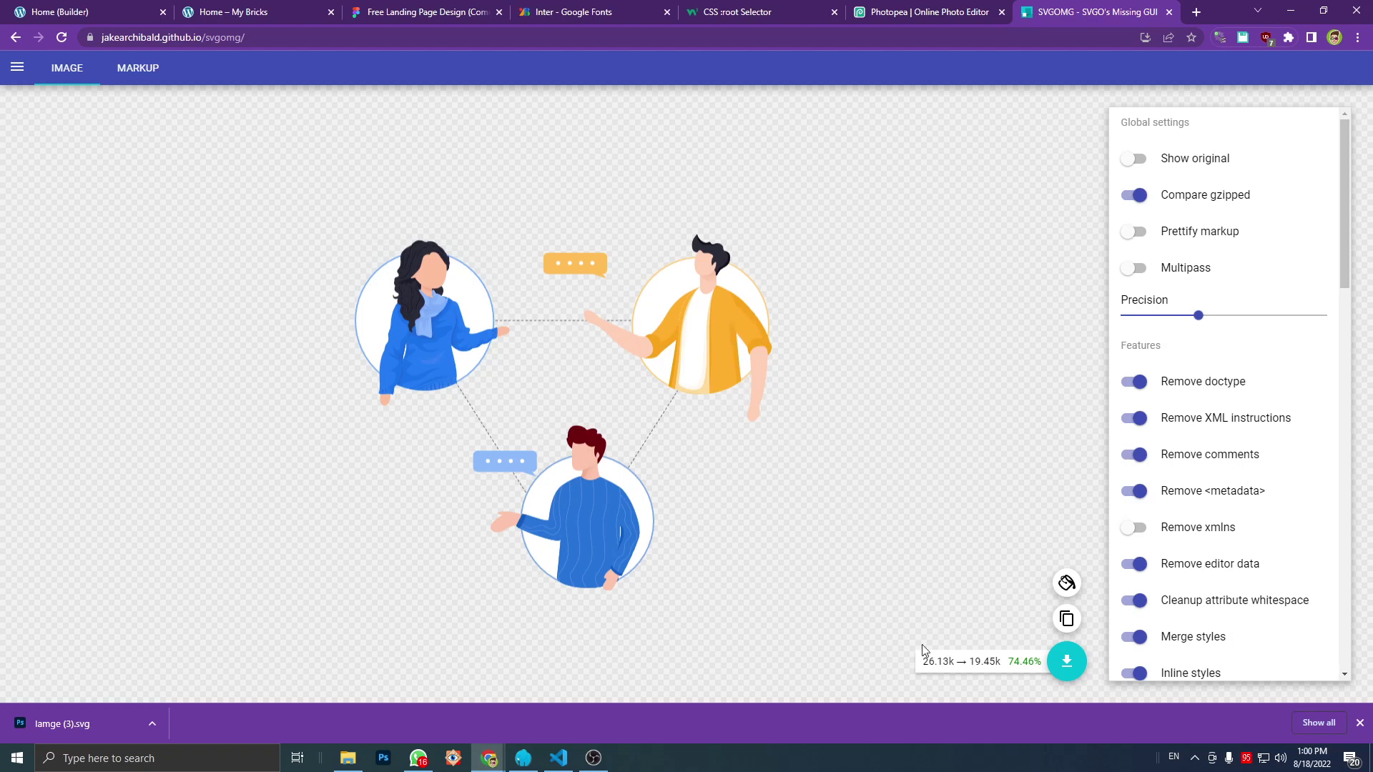
Step: Enable 'Prefer viewBox to width/height' and download the optimised SVG
{"action": "scroll", "coordinate": [1210, 496], "scroll_direction": "down", "scroll_amount": 10}
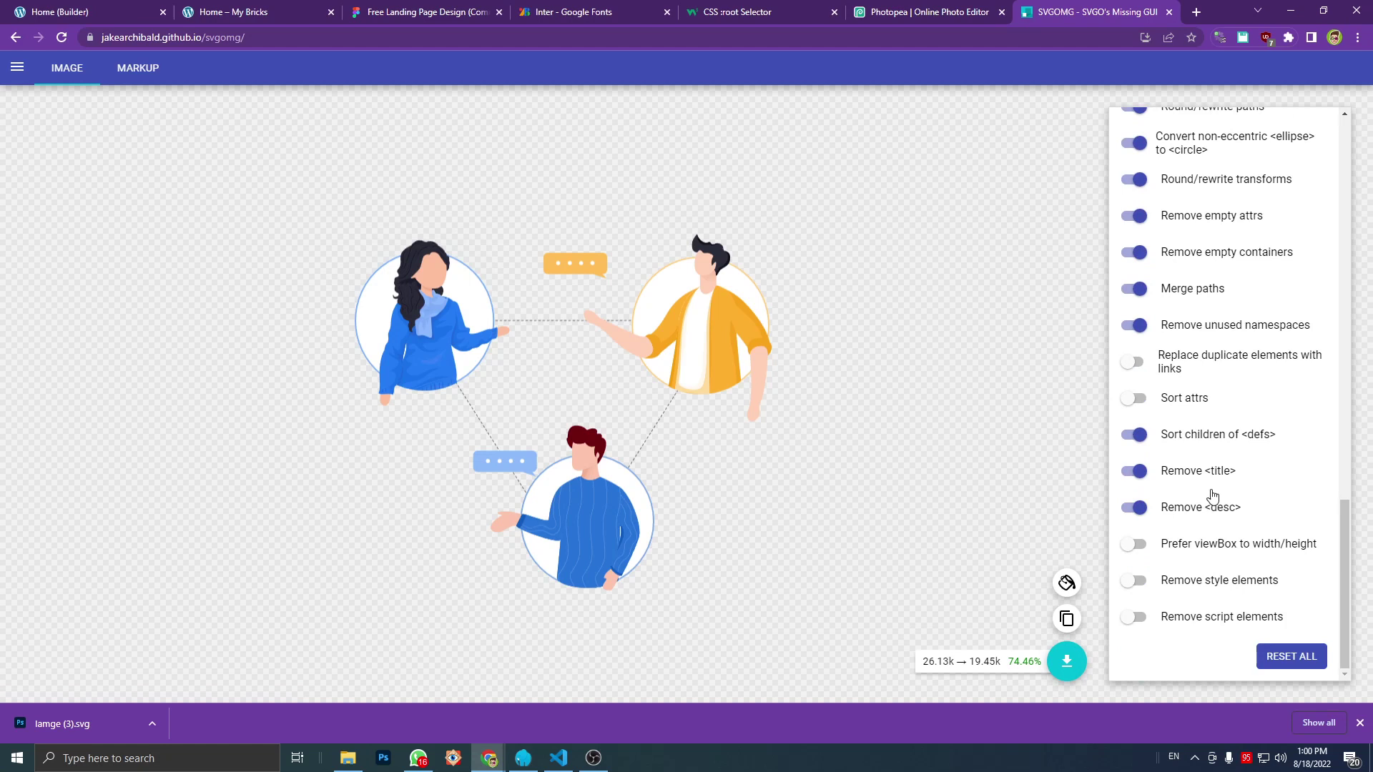
{"action": "left_click", "coordinate": [1142, 548]}
{"action": "left_click", "coordinate": [1066, 660]}
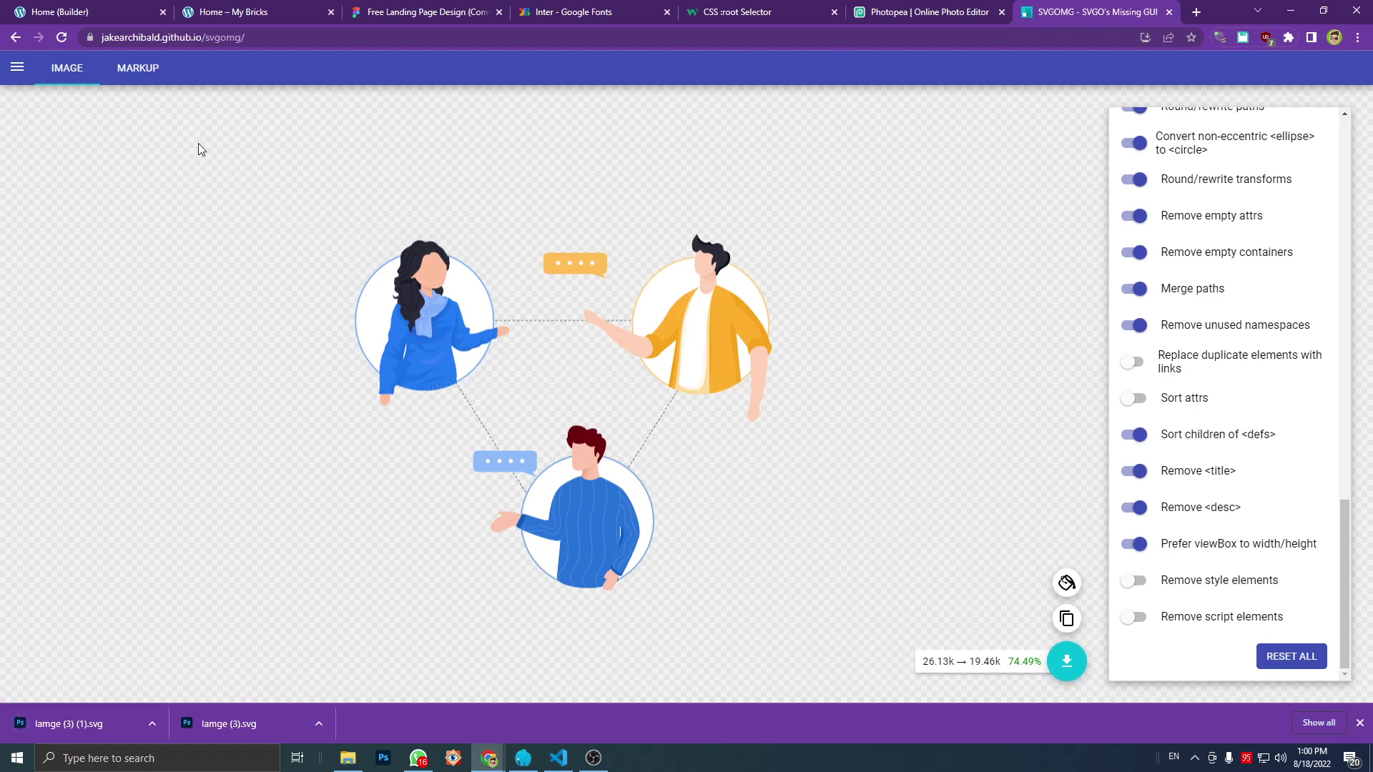
Step: Replace the hero's SVG with the newly uploaded 49 KB optimised lamge-3-1.svg
{"action": "left_click", "coordinate": [105, 7]}
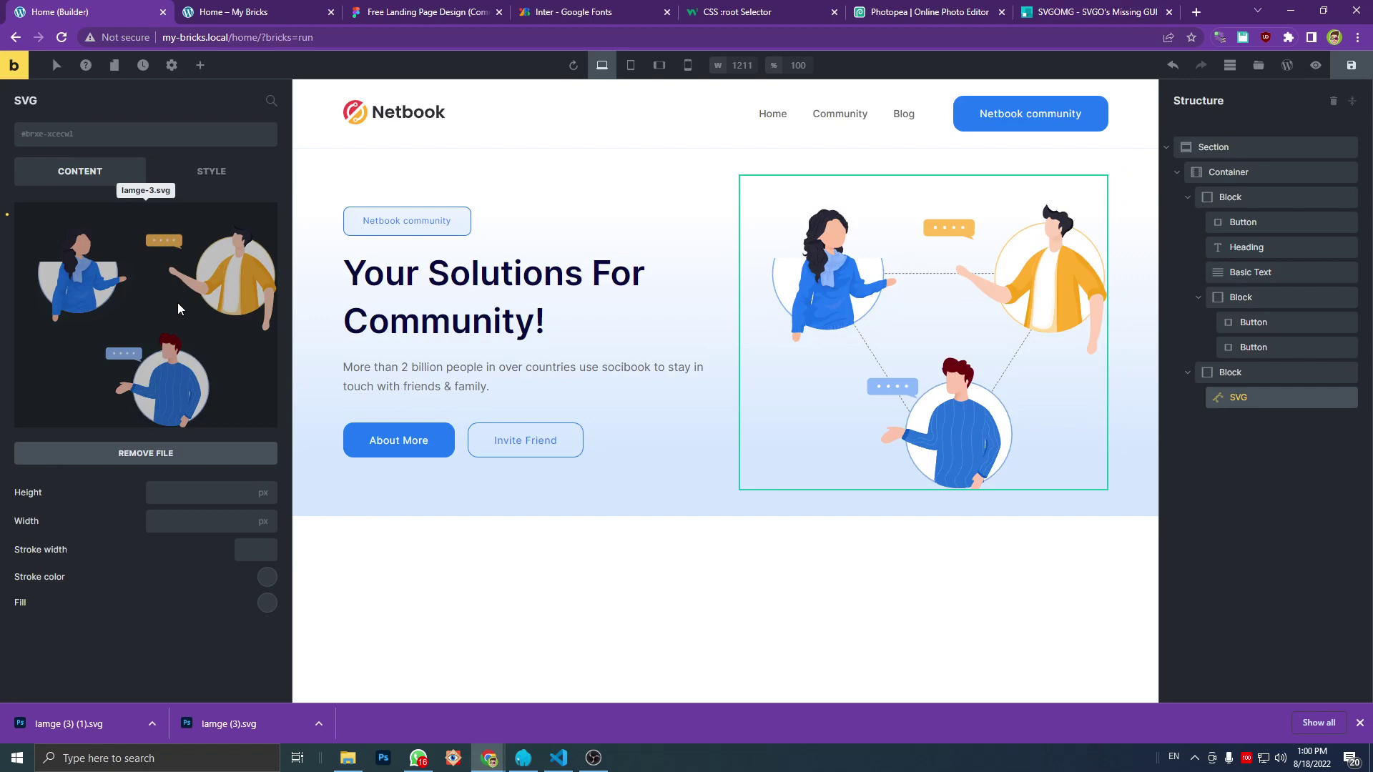
{"action": "left_click", "coordinate": [179, 304]}
{"action": "left_click_drag", "start_coordinate": [79, 724], "coordinate": [259, 428]}
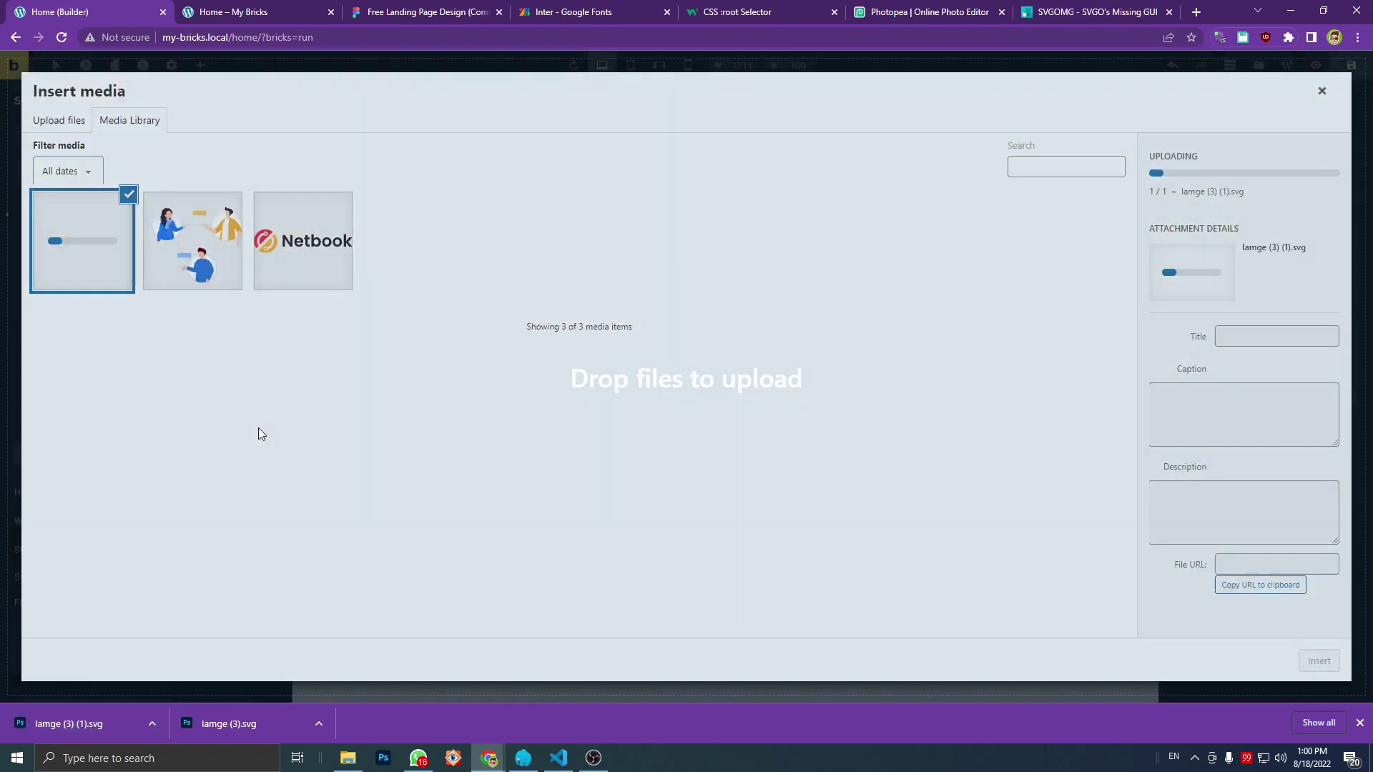
{"action": "left_click", "coordinate": [187, 243]}
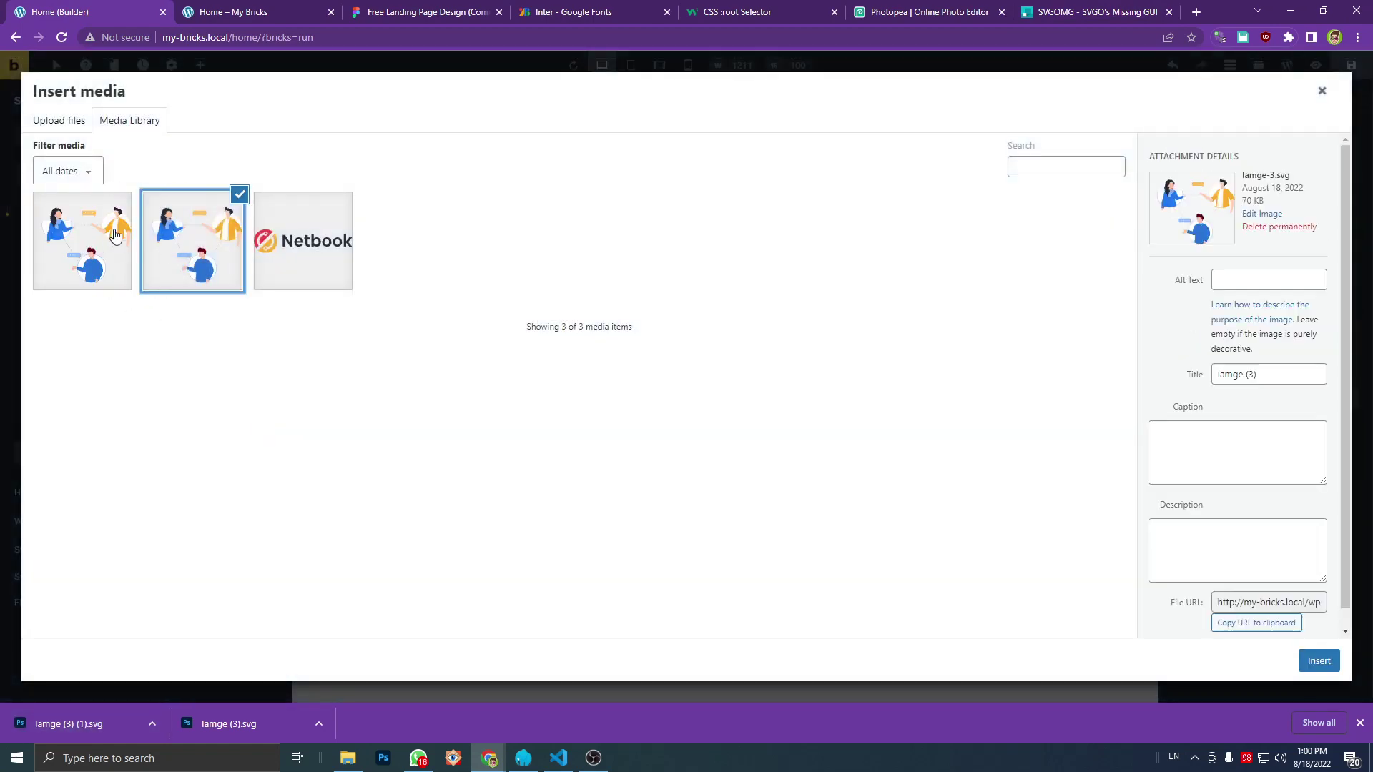
{"action": "left_click", "coordinate": [112, 237]}
{"action": "left_click", "coordinate": [179, 245]}
{"action": "left_click", "coordinate": [127, 237]}
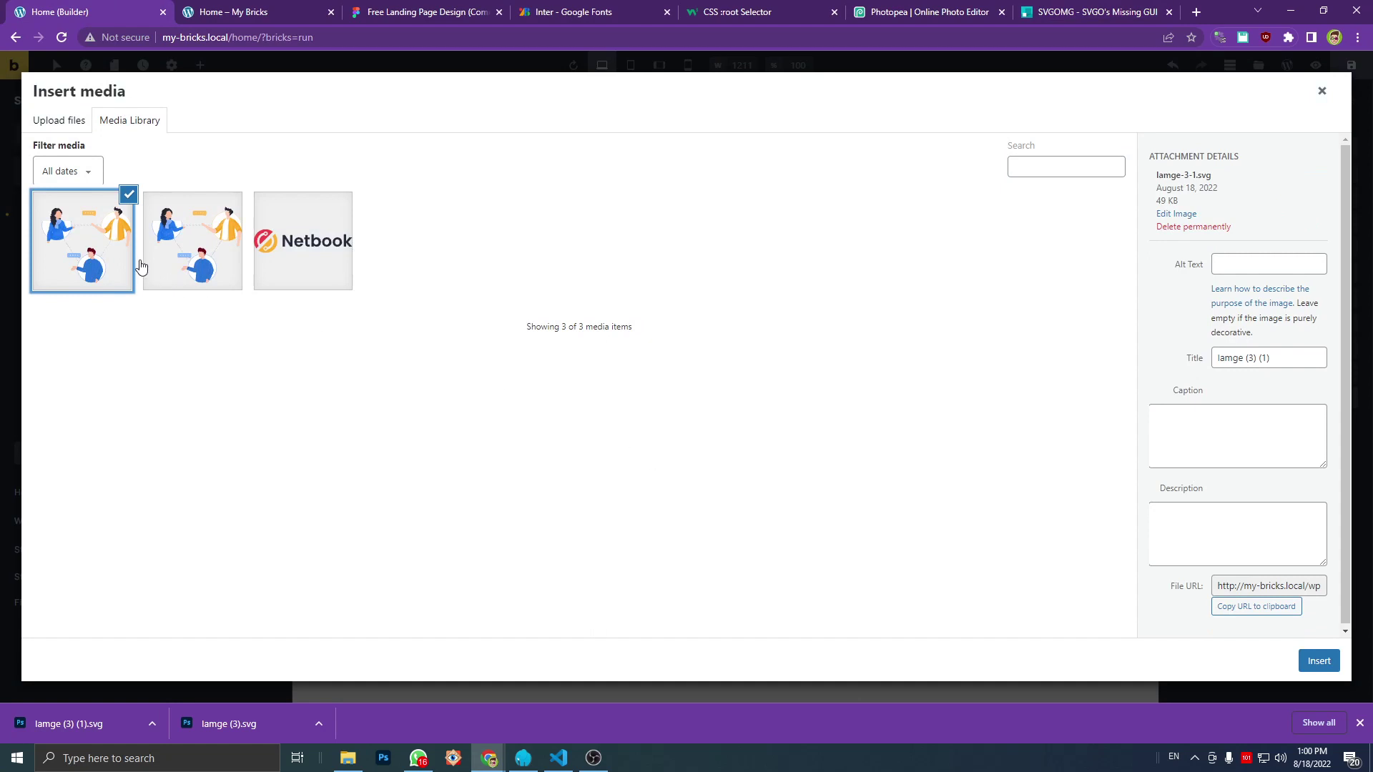
{"action": "left_click", "coordinate": [1318, 661]}
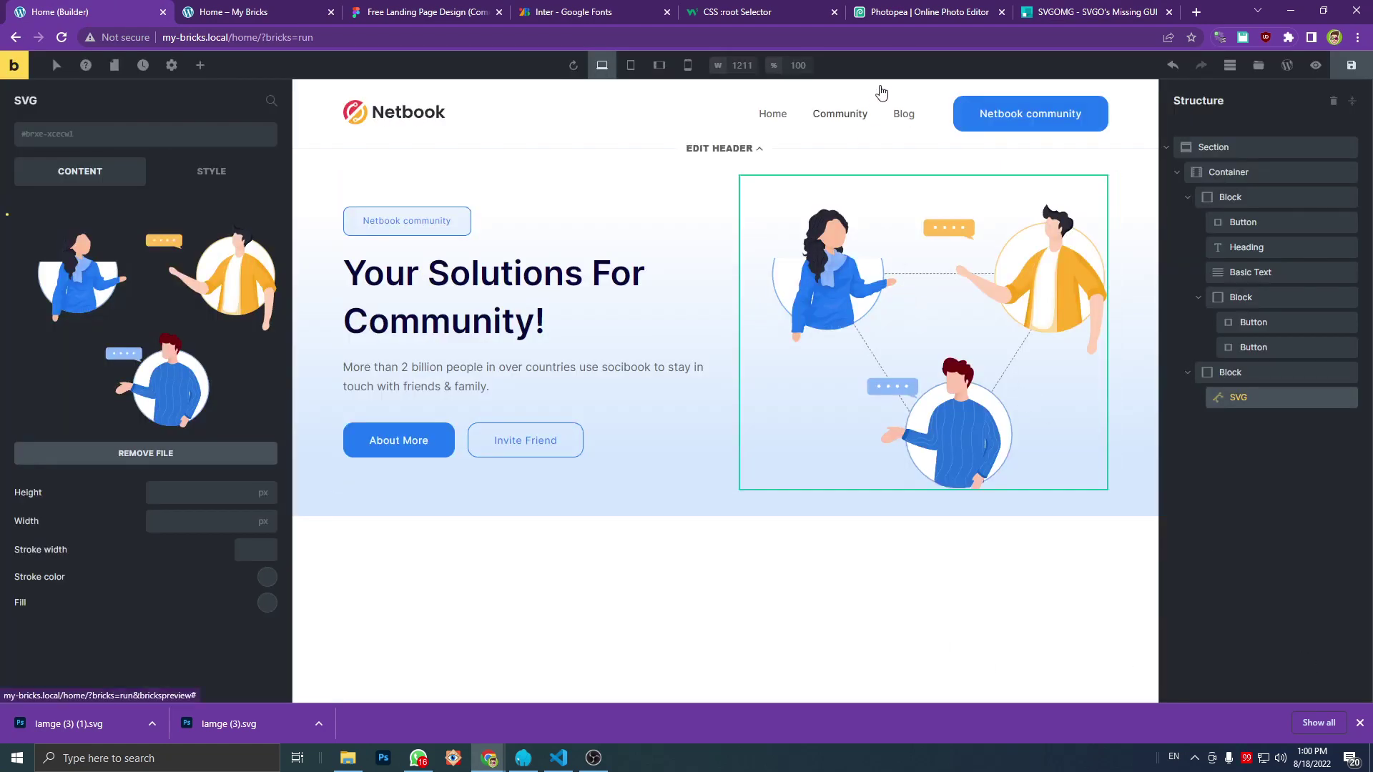
{"action": "left_click", "coordinate": [1074, 8]}
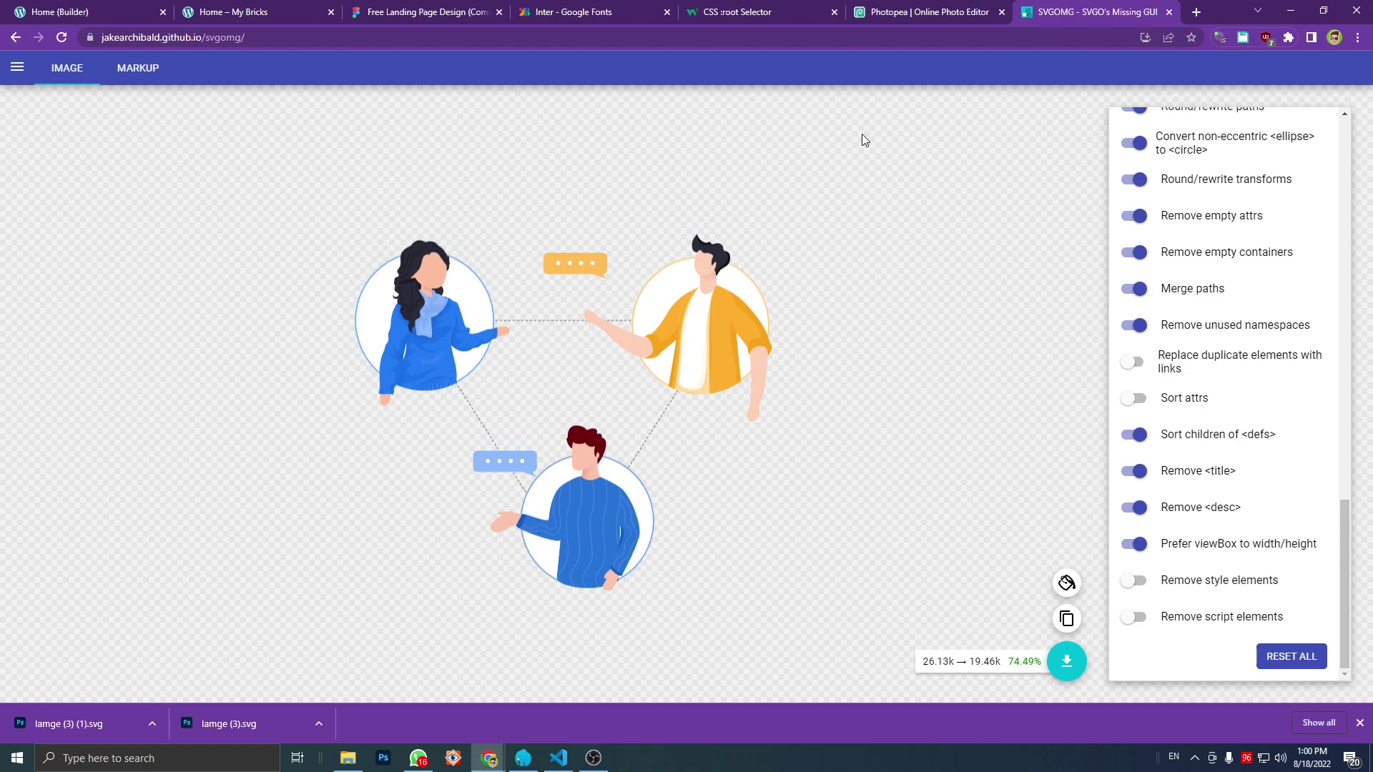
Step: Inspect the optimised illustration up close in SVGOMG, then return to the Bricks editor
{"action": "scroll", "coordinate": [1280, 325], "scroll_direction": "up", "scroll_amount": 15}
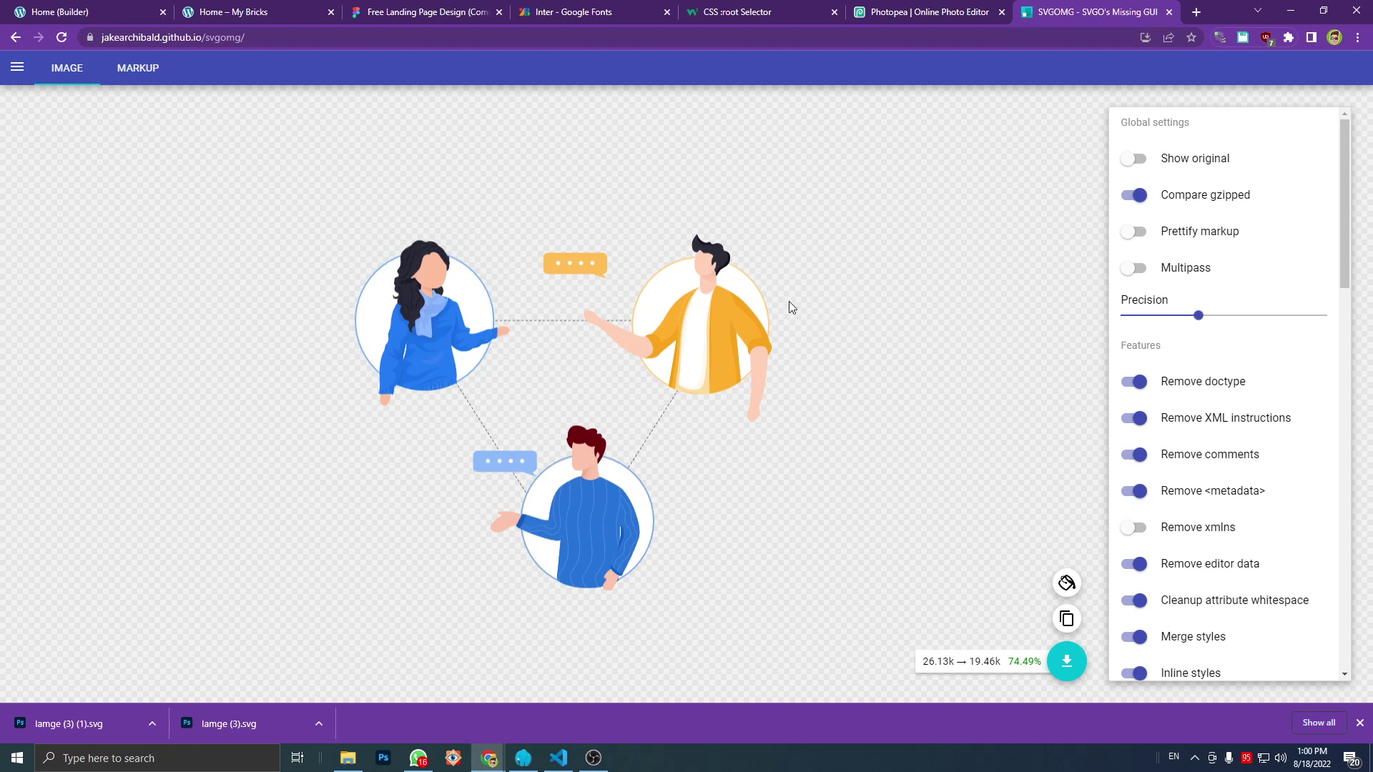
{"action": "scroll", "coordinate": [701, 288], "scroll_direction": "up", "scroll_amount": 8}
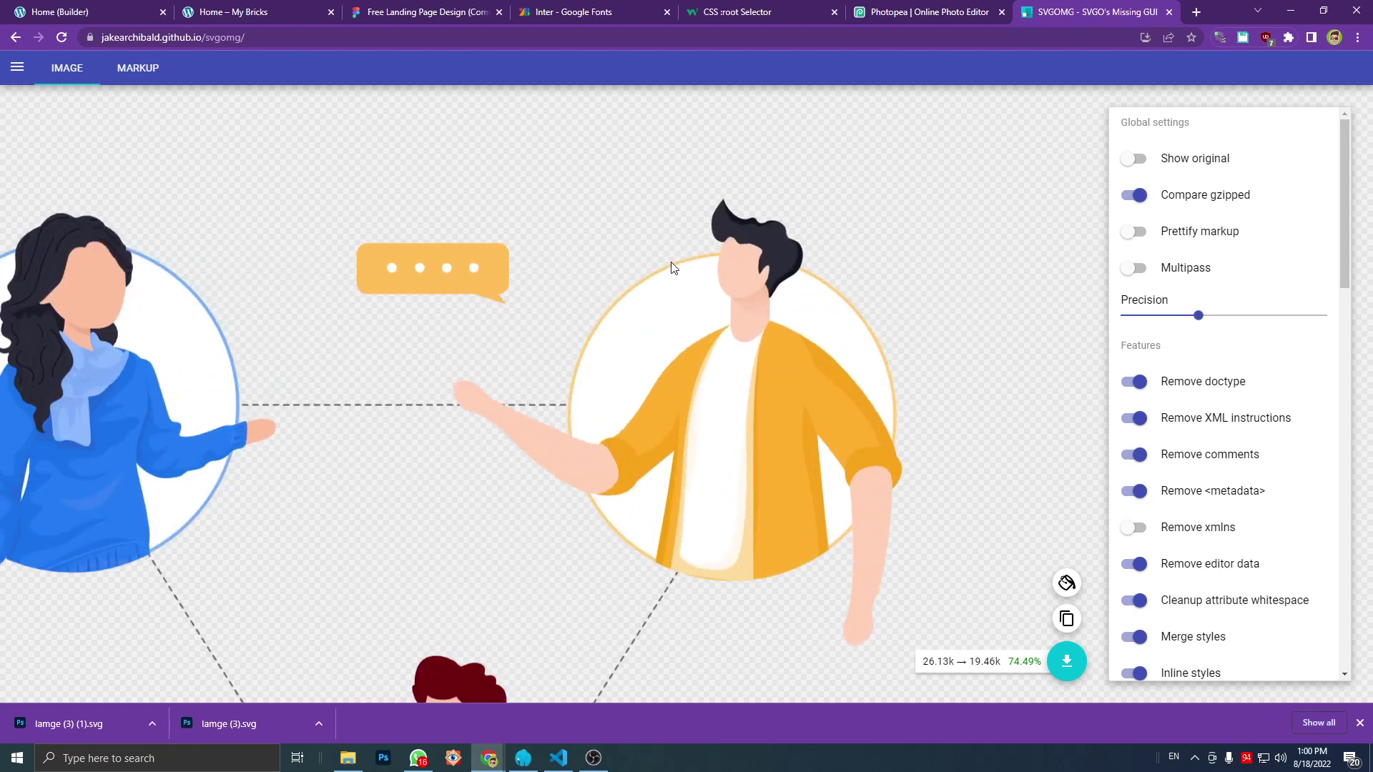
{"action": "scroll", "coordinate": [661, 258], "scroll_direction": "down", "scroll_amount": 8}
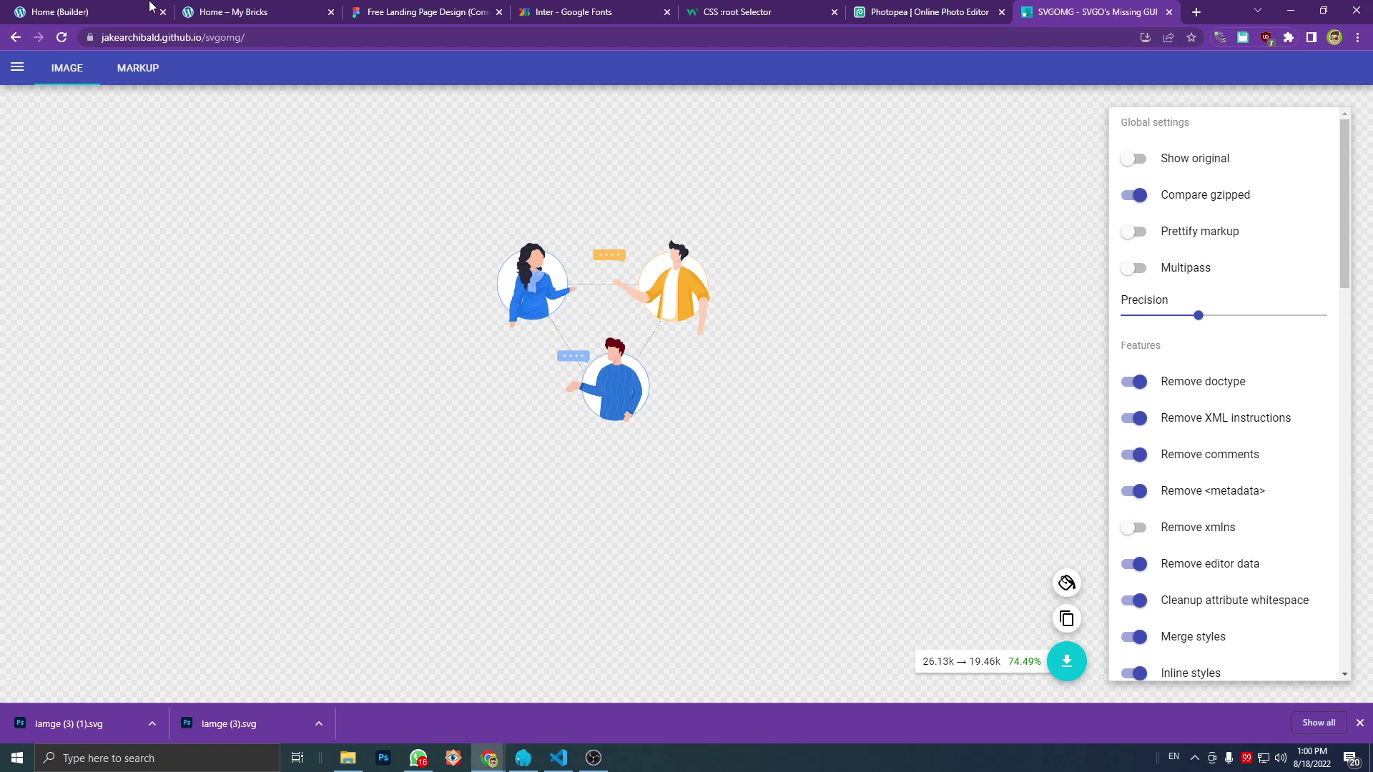
{"action": "key", "text": "ctrl+1"}
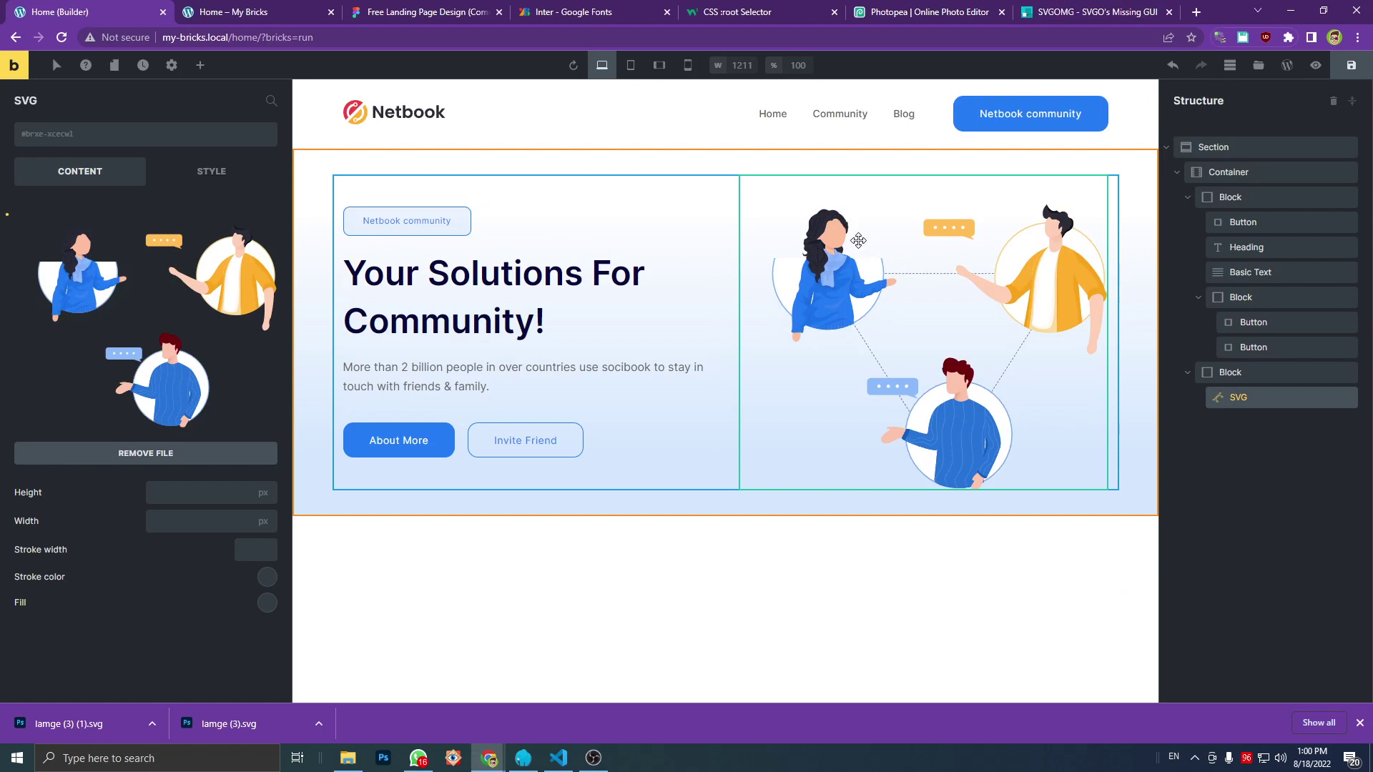
Step: Bring up the Photopea home page in the browser
{"action": "left_click", "coordinate": [905, 14]}
{"action": "left_click", "coordinate": [844, 36]}
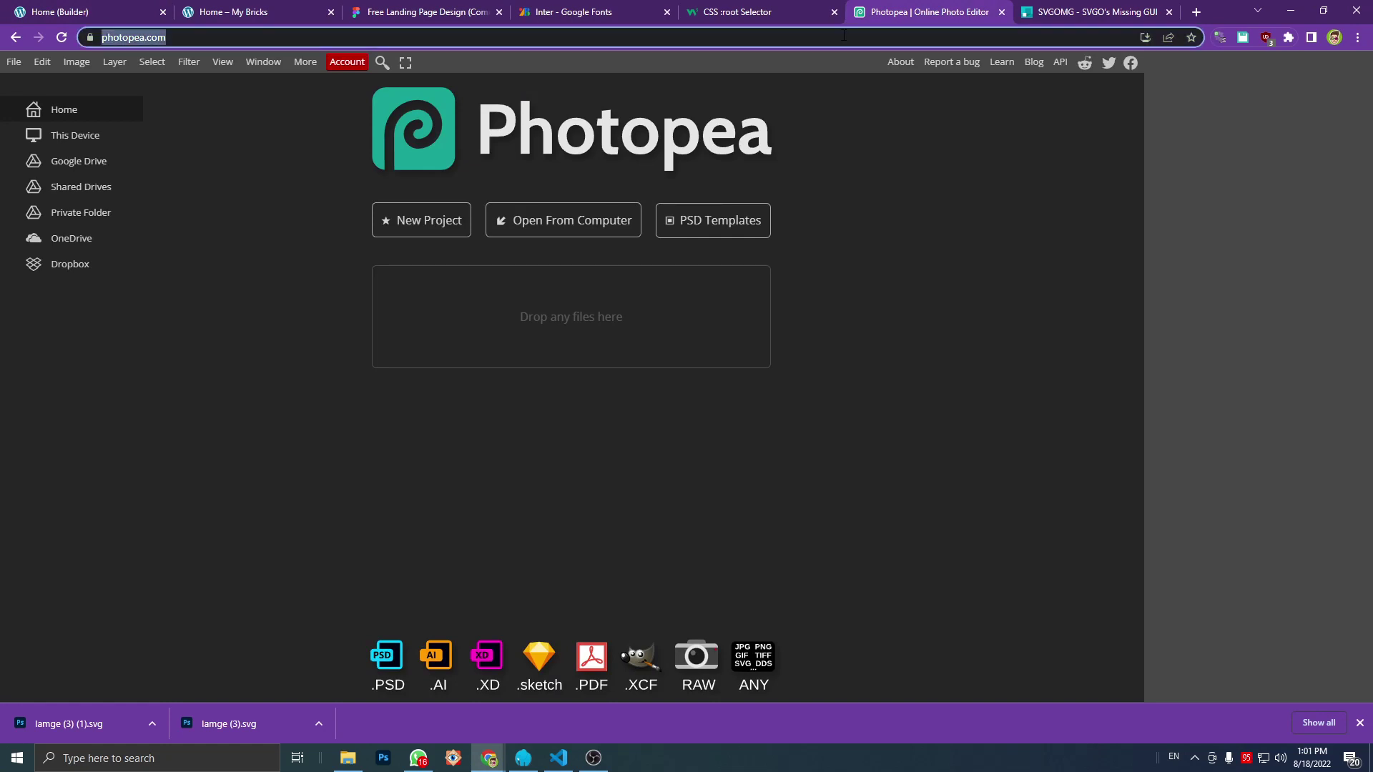
{"action": "left_click", "coordinate": [150, 10]}
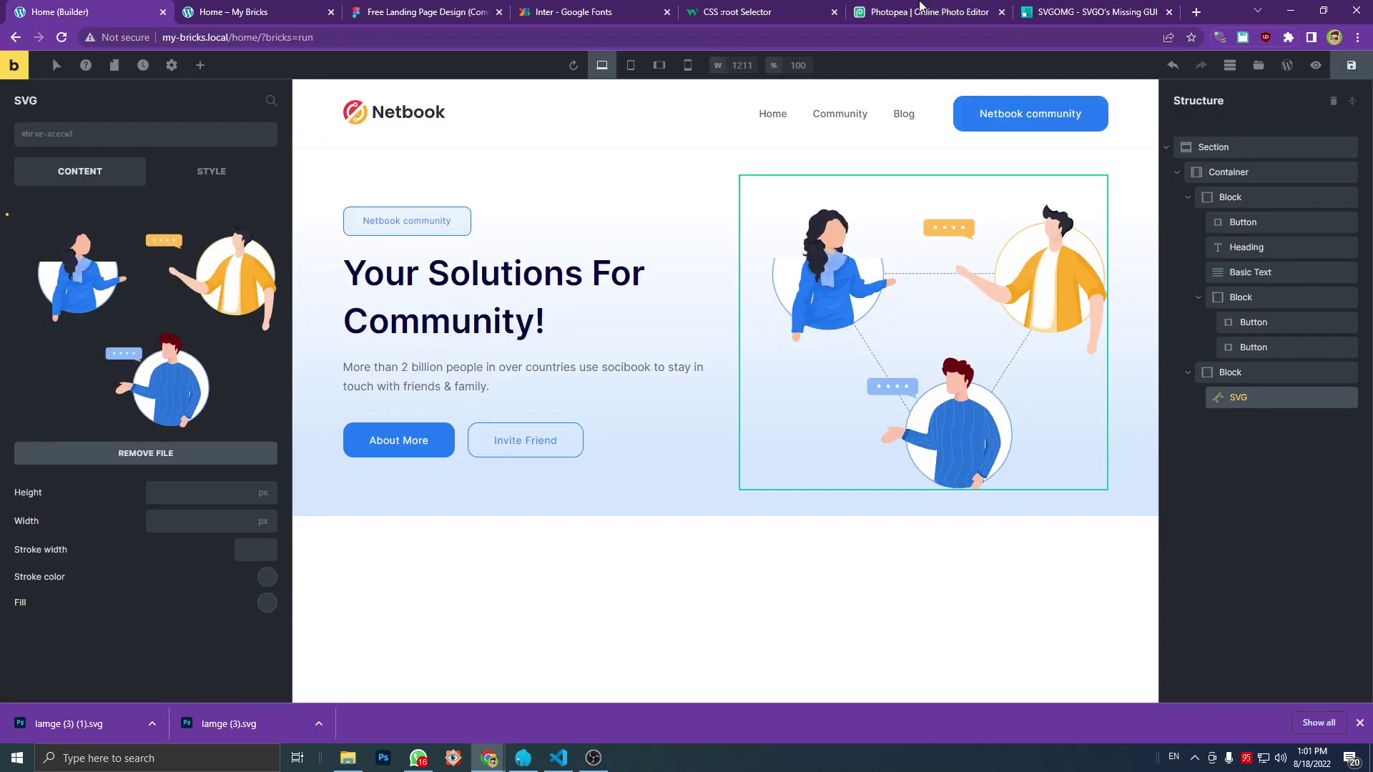
{"action": "left_click", "coordinate": [920, 10]}
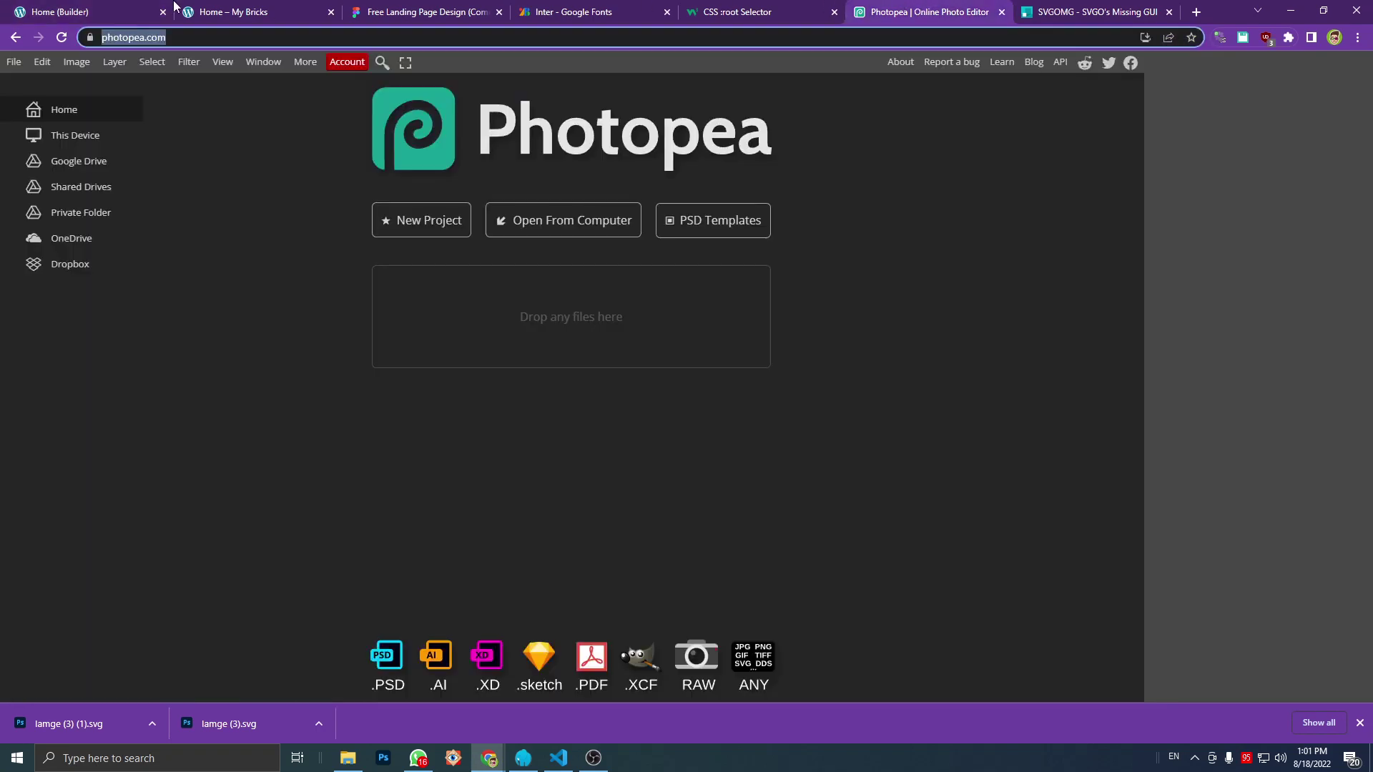
{"action": "key", "text": "ctrl+1"}
{"action": "left_click", "coordinate": [872, 7]}
Step: Open lamge (3).svg from today's Downloads in Photopea
{"action": "left_click", "coordinate": [562, 223]}
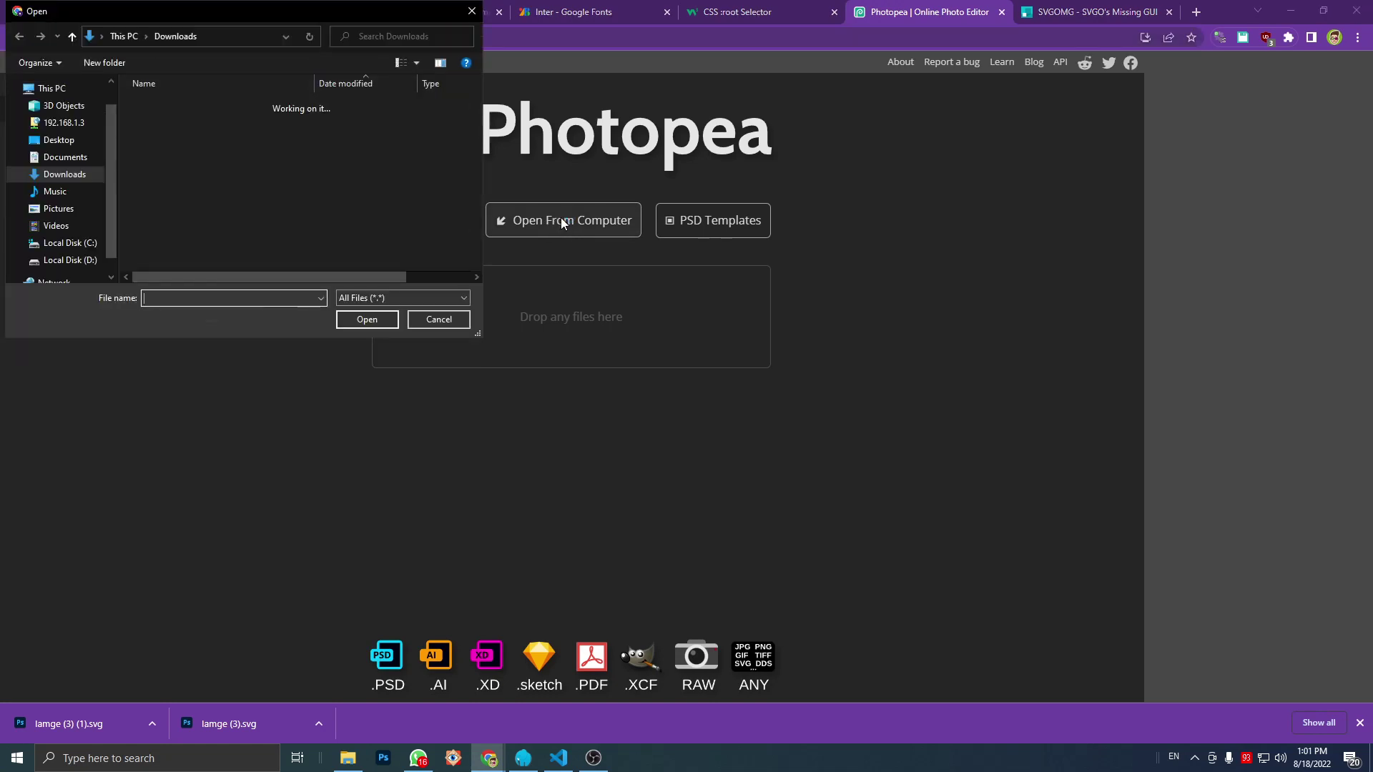
{"action": "left_click_drag", "start_coordinate": [478, 92], "coordinate": [477, 289]}
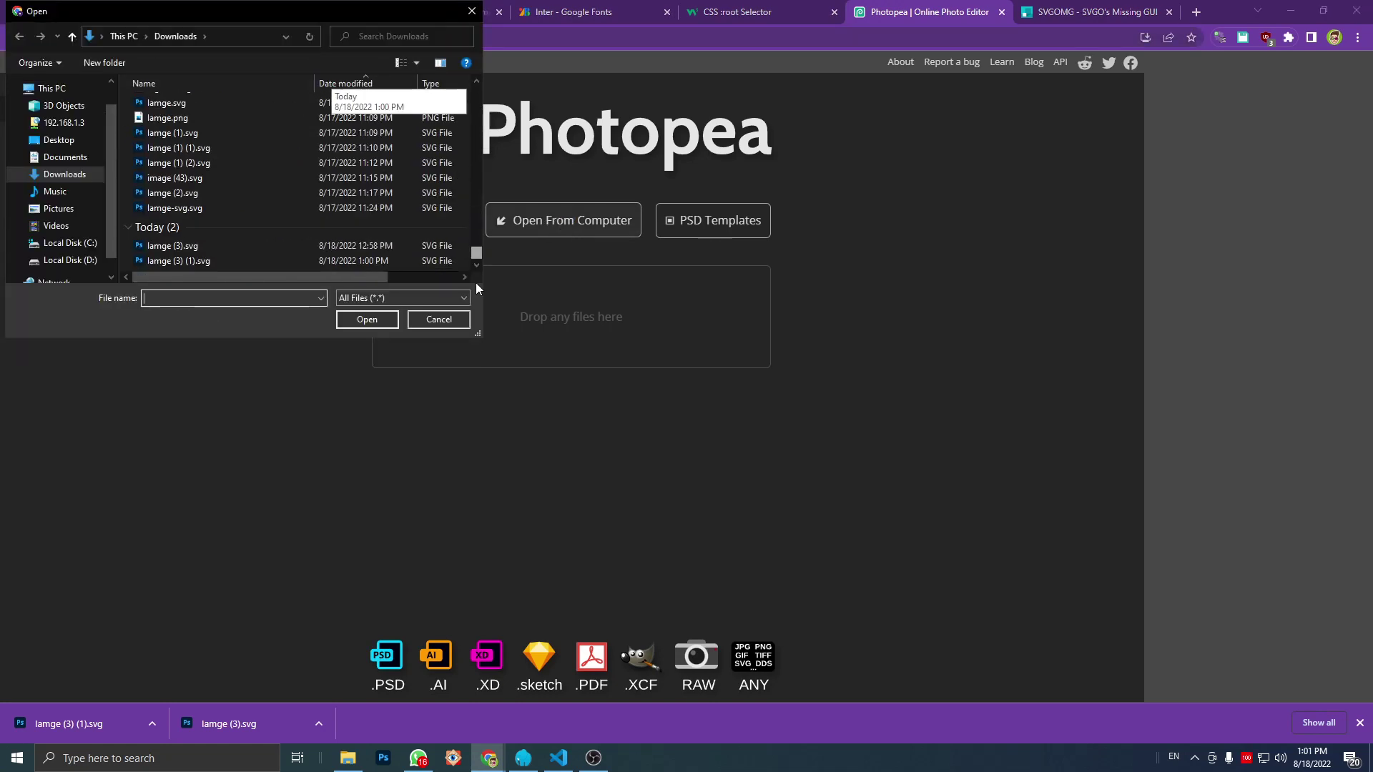
{"action": "left_click", "coordinate": [235, 246]}
{"action": "left_click", "coordinate": [361, 319]}
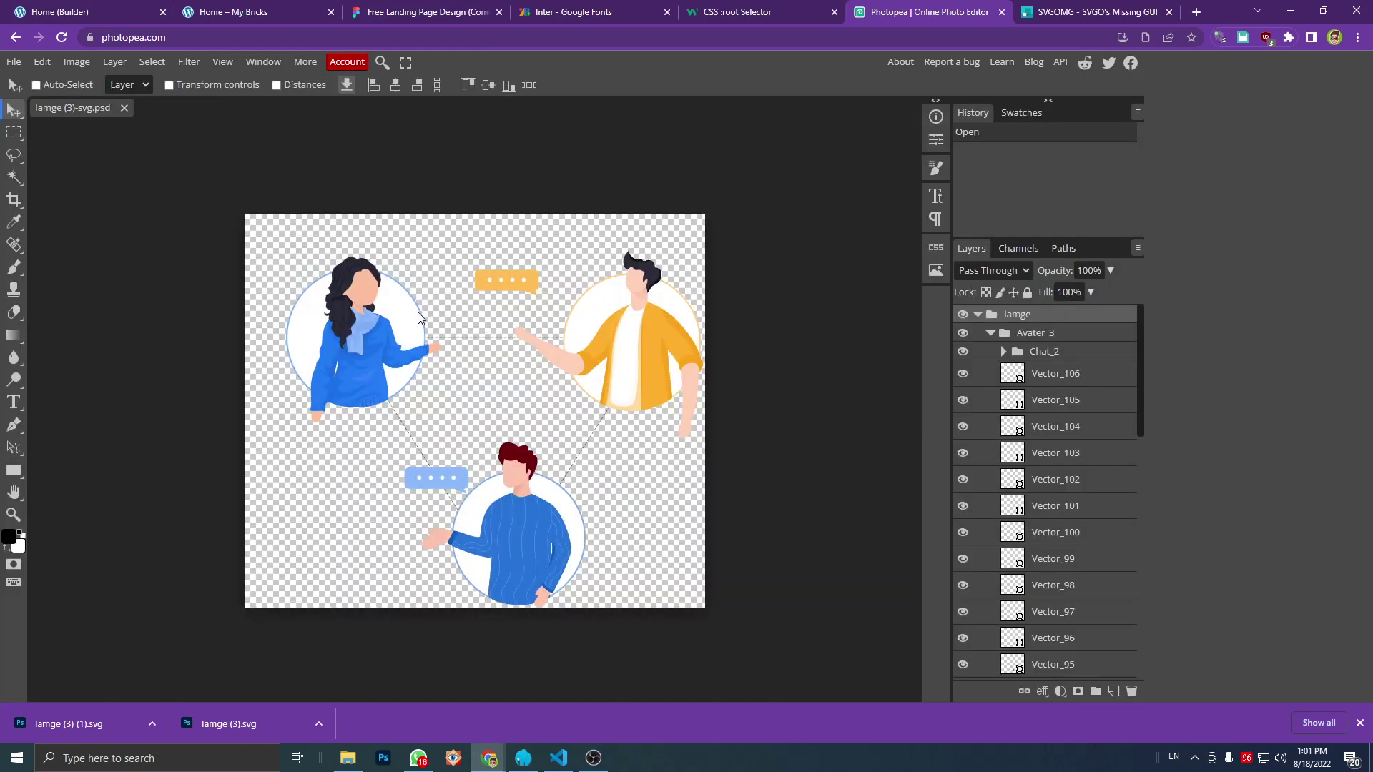
Step: Export the illustration from Photopea as an SVG file named hero-vector.svg
{"action": "left_click", "coordinate": [15, 62]}
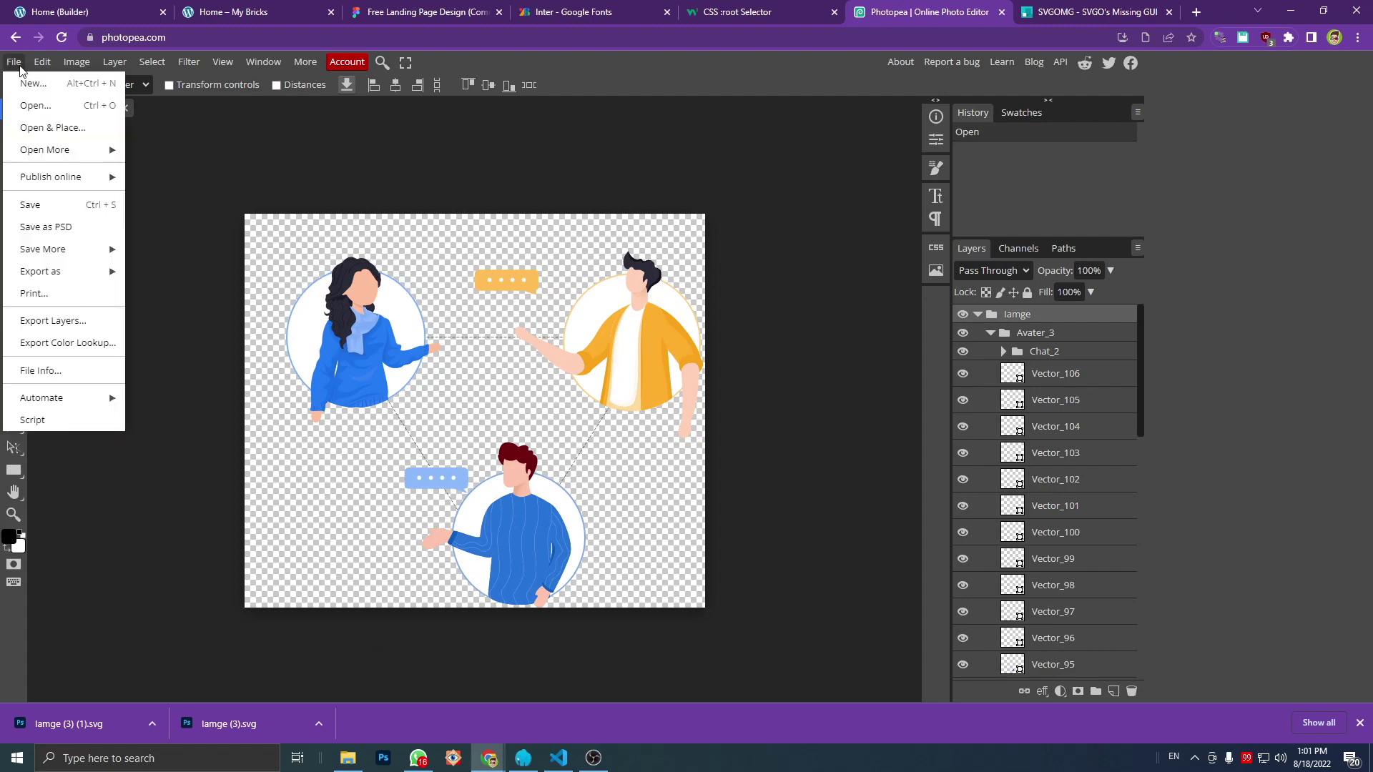
{"action": "mouse_move", "coordinate": [84, 273]}
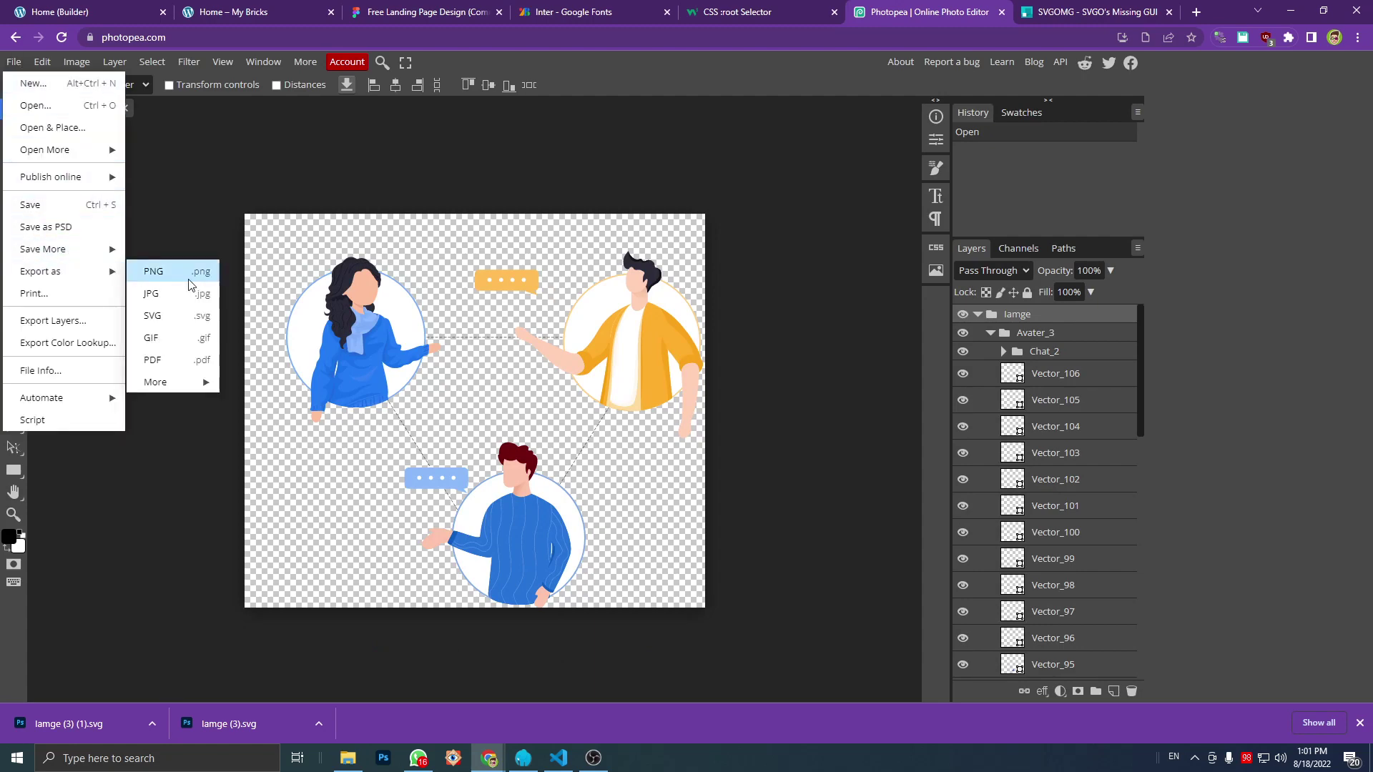
{"action": "left_click", "coordinate": [188, 317]}
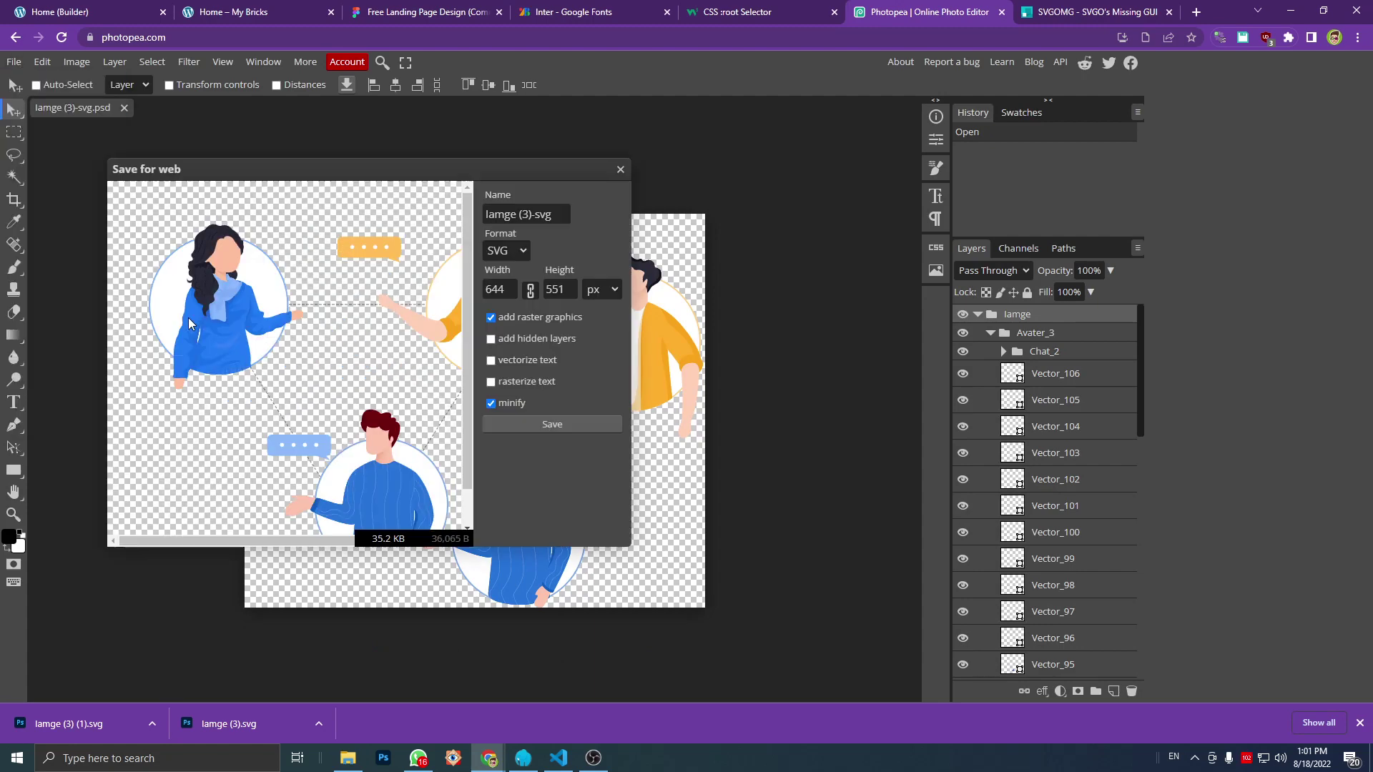
{"action": "double_click", "coordinate": [488, 286]}
{"action": "left_click_drag", "start_coordinate": [567, 214], "coordinate": [405, 221]}
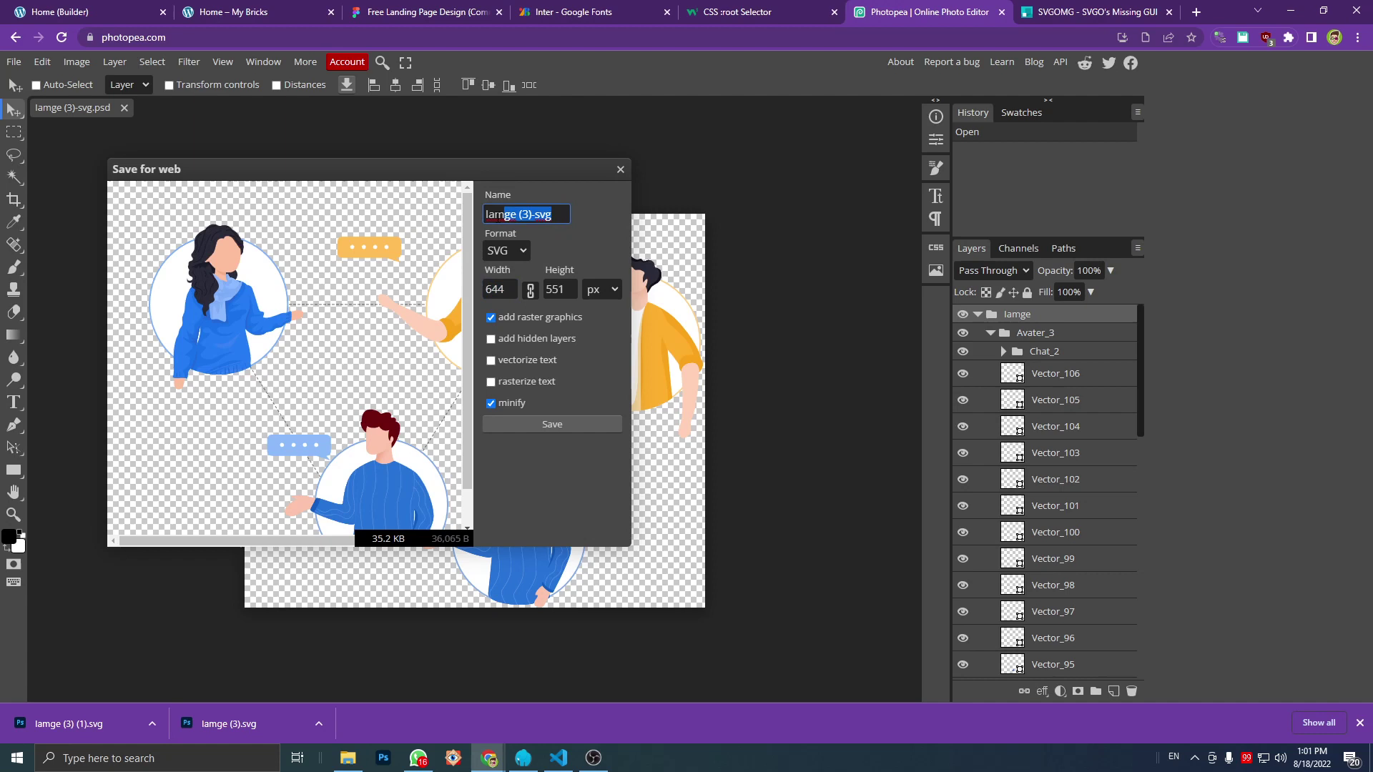
{"action": "triple_click", "coordinate": [533, 215]}
{"action": "key", "text": "BackSpace"}
{"action": "type", "text": "hero-vector"}
{"action": "left_click", "coordinate": [530, 422]}
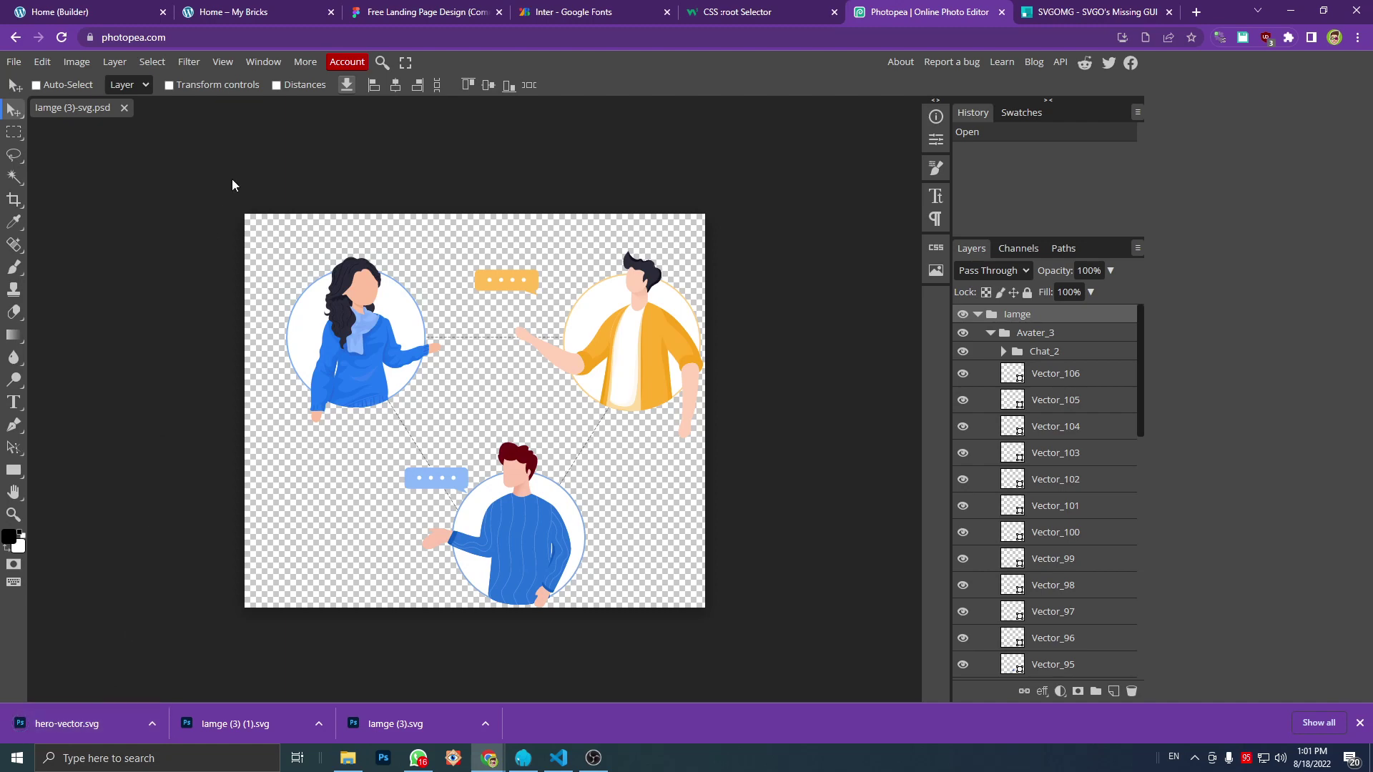
Step: Upload hero-vector.svg to the media library and insert it into the hero's SVG element
{"action": "left_click", "coordinate": [89, 12]}
{"action": "left_click", "coordinate": [244, 293]}
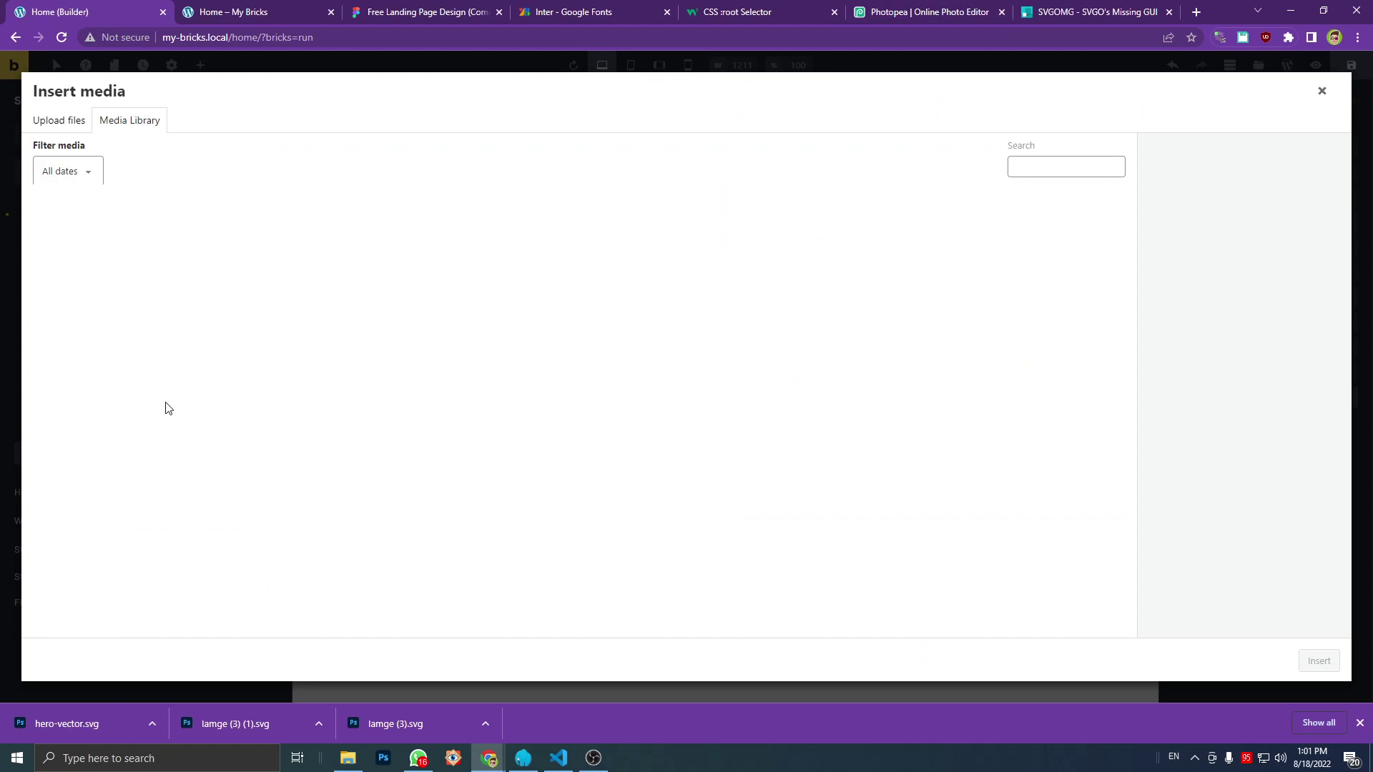
{"action": "left_click_drag", "start_coordinate": [103, 710], "coordinate": [243, 435]}
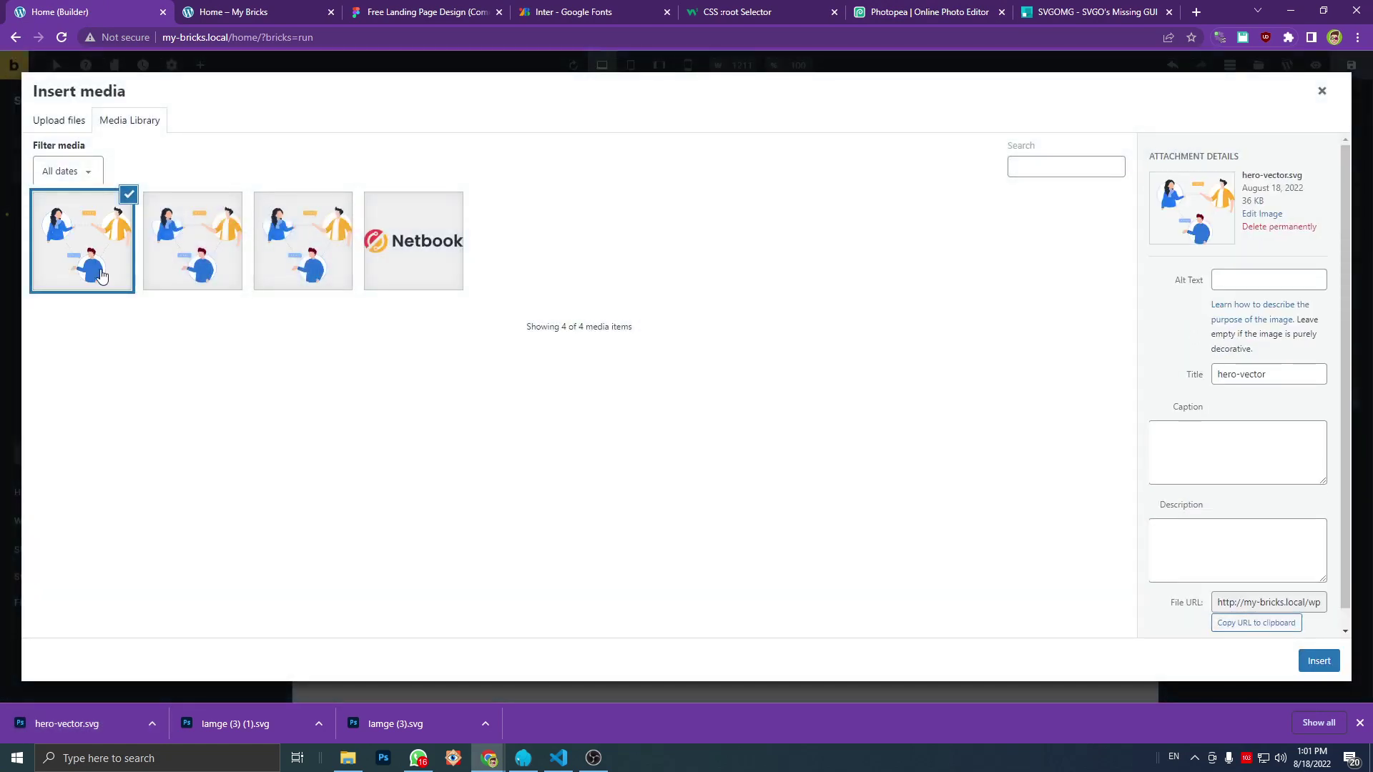
{"action": "left_click", "coordinate": [215, 242]}
{"action": "left_click", "coordinate": [120, 238]}
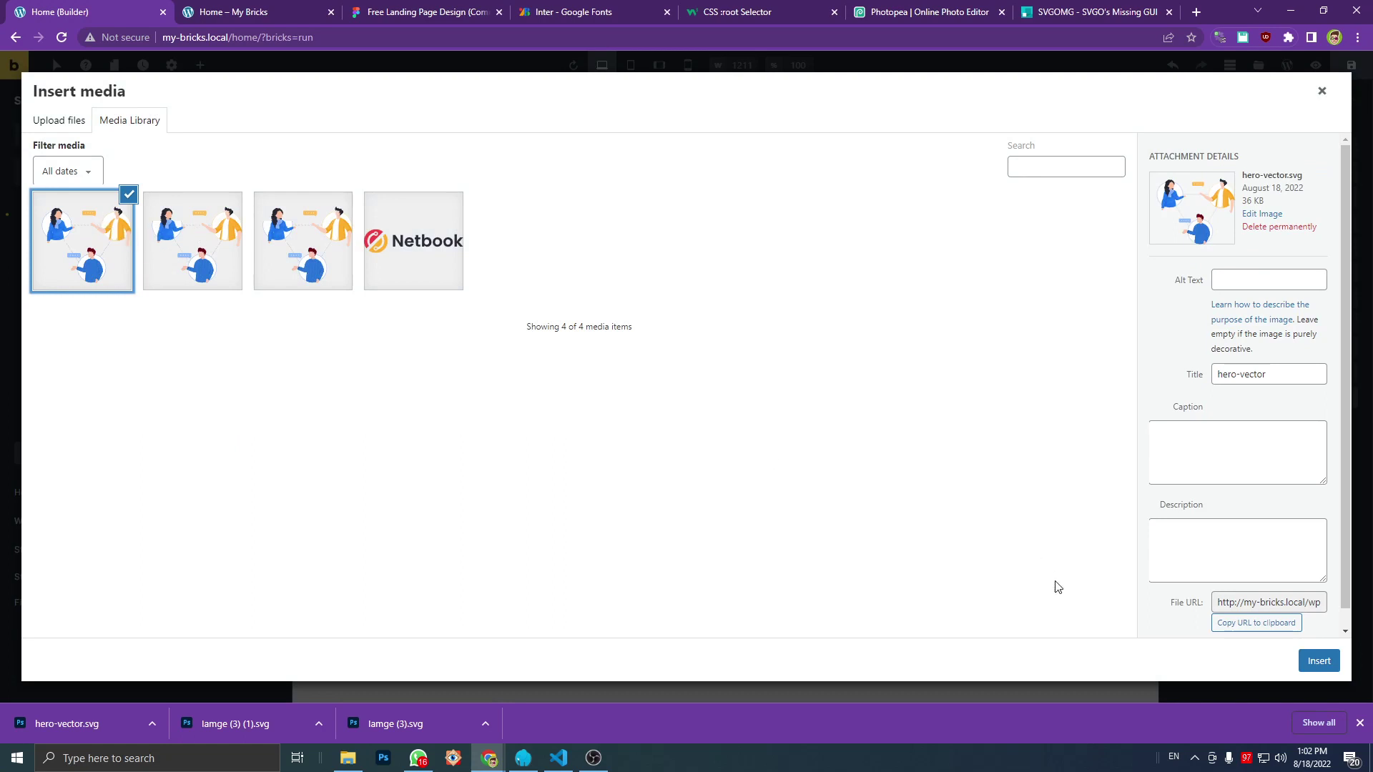
{"action": "left_click", "coordinate": [1303, 661]}
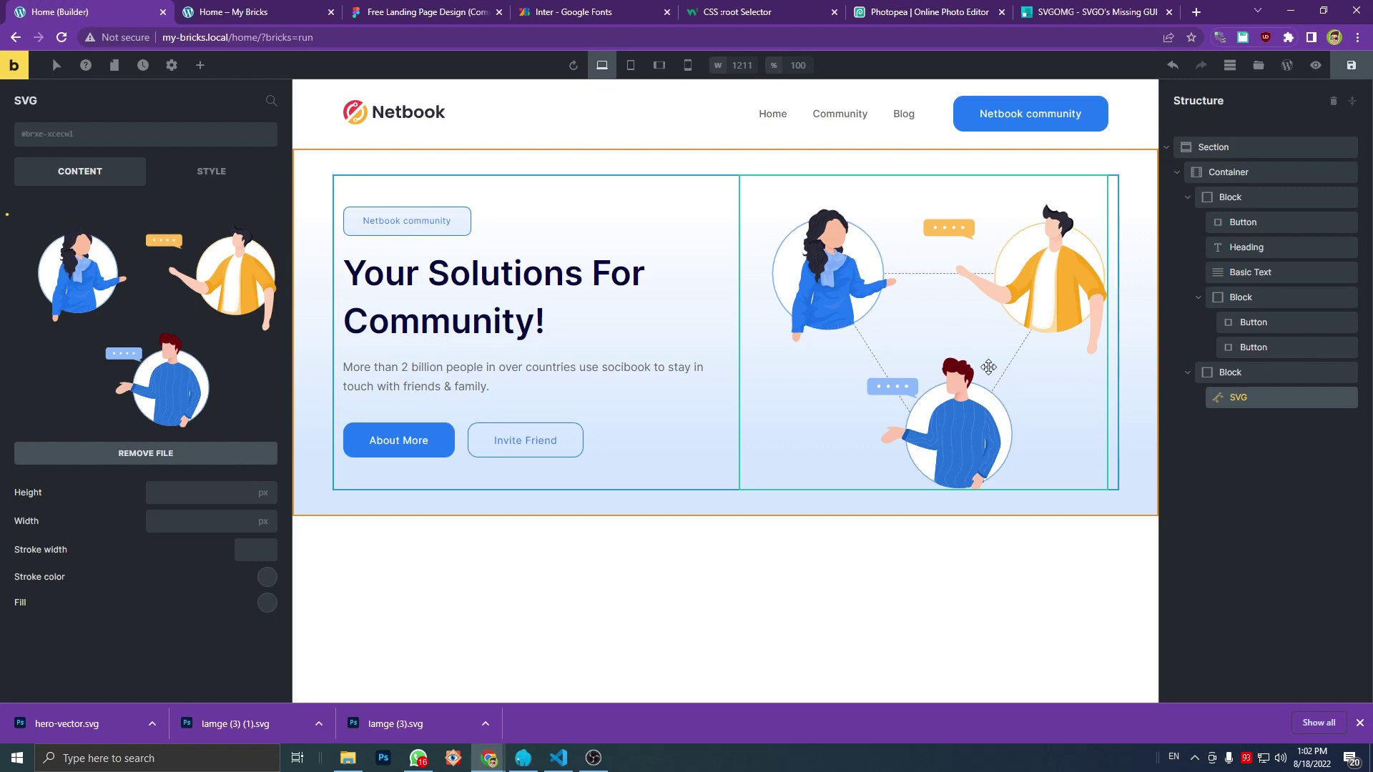
{"action": "left_click", "coordinate": [161, 315]}
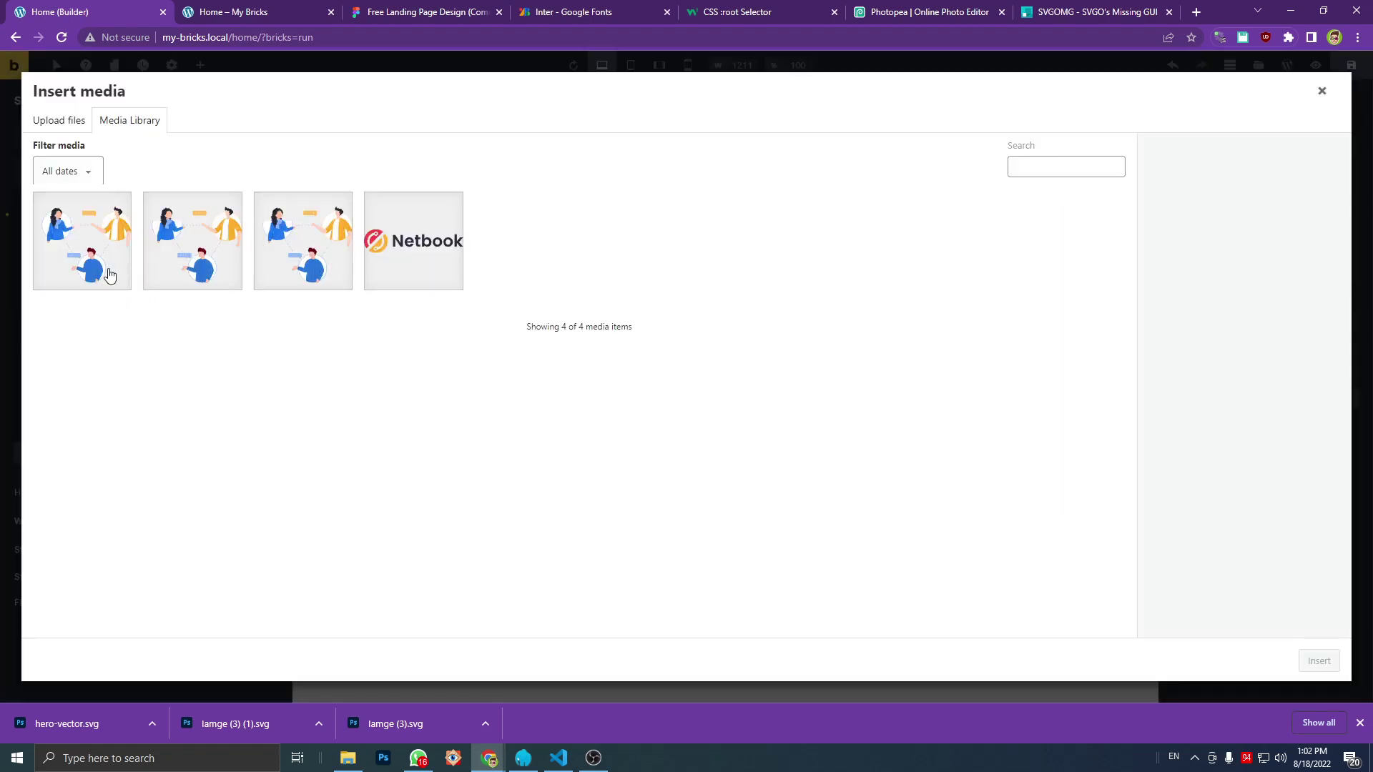
{"action": "left_click", "coordinate": [109, 276]}
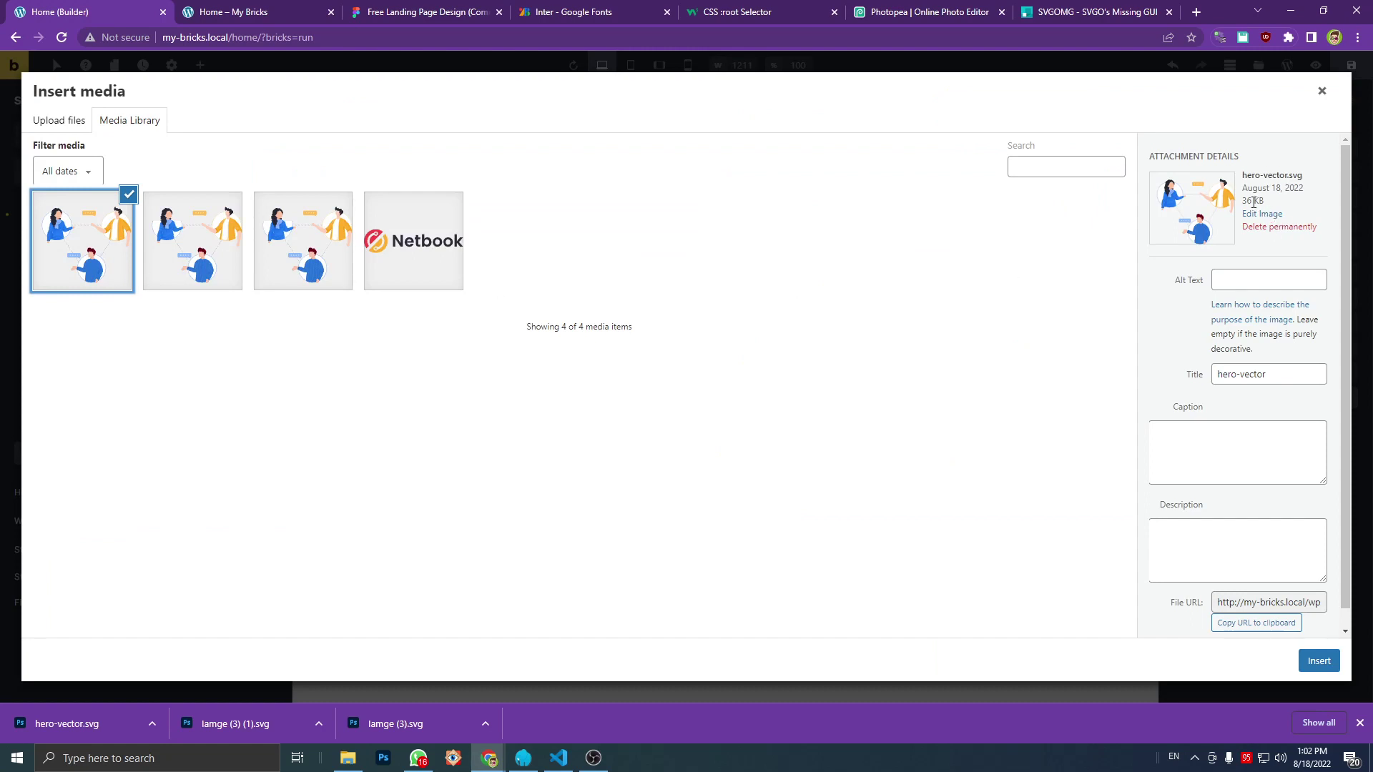
{"action": "left_click", "coordinate": [331, 231]}
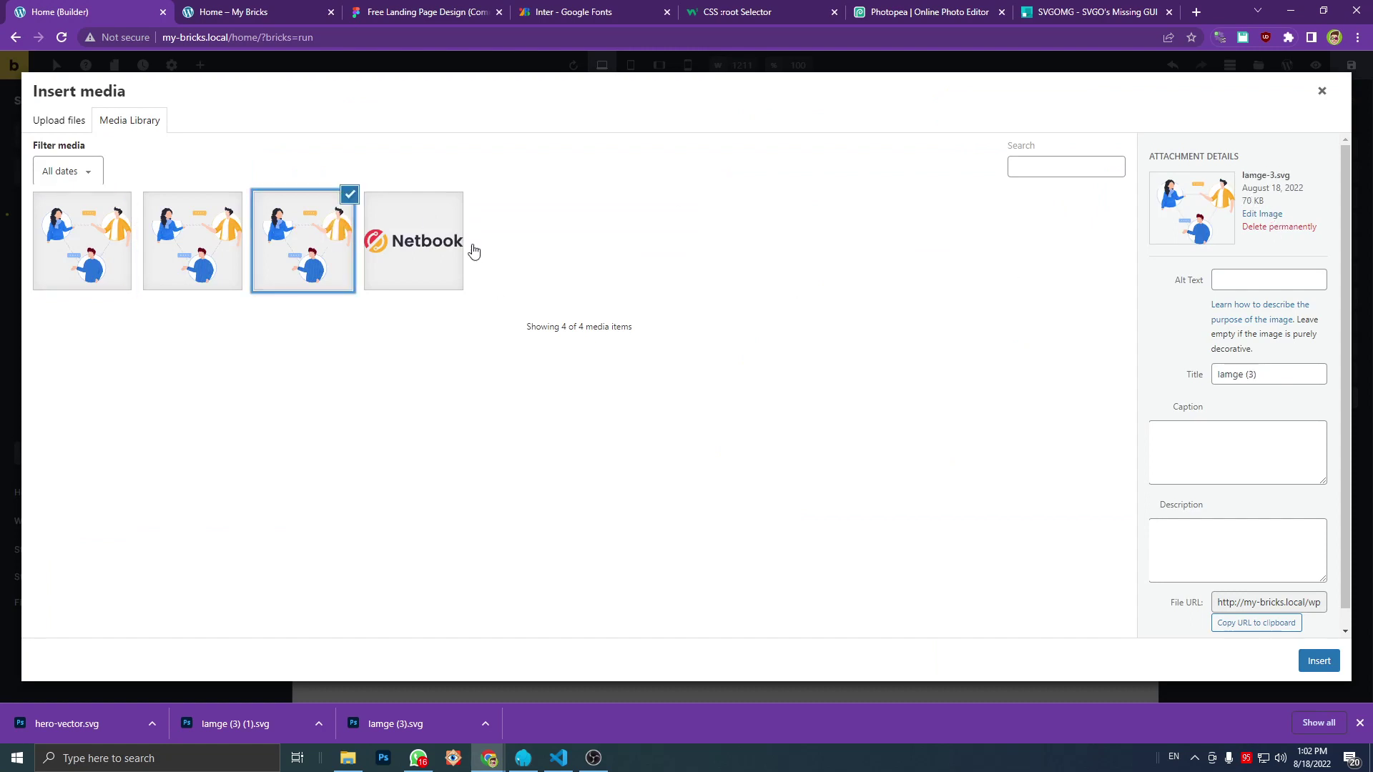
{"action": "left_click", "coordinate": [1253, 202]}
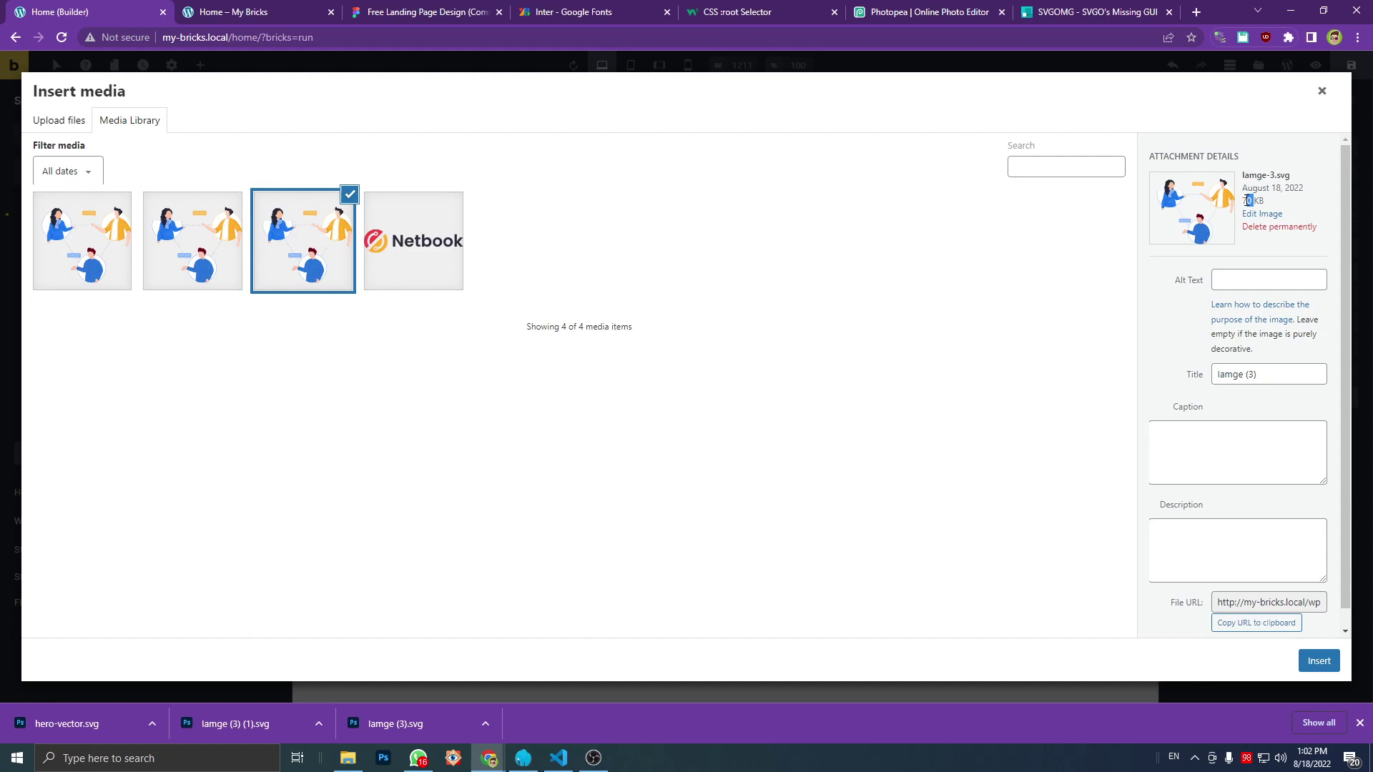
{"action": "left_click_drag", "start_coordinate": [1248, 201], "coordinate": [1243, 201]}
{"action": "left_click", "coordinate": [1247, 201]}
{"action": "left_click", "coordinate": [218, 240]}
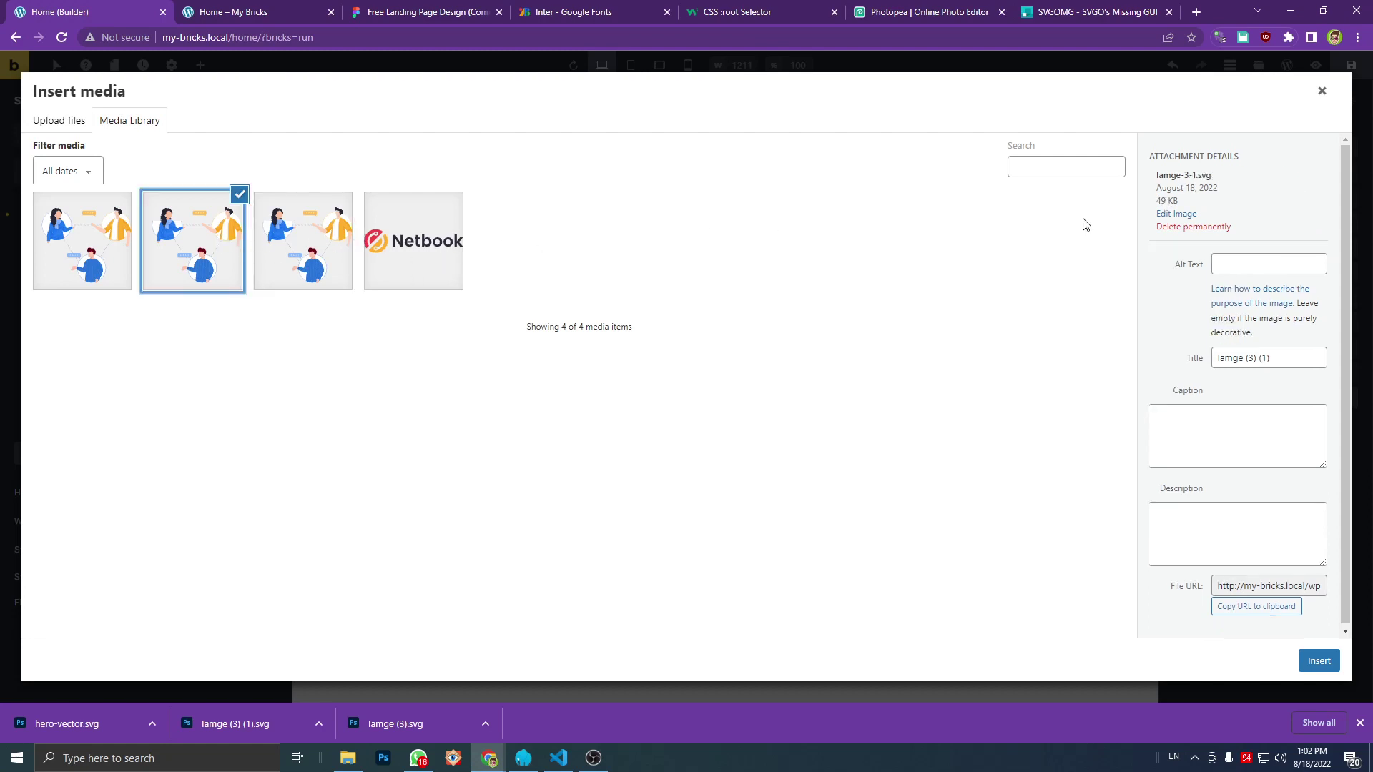
{"action": "left_click", "coordinate": [1037, 10]}
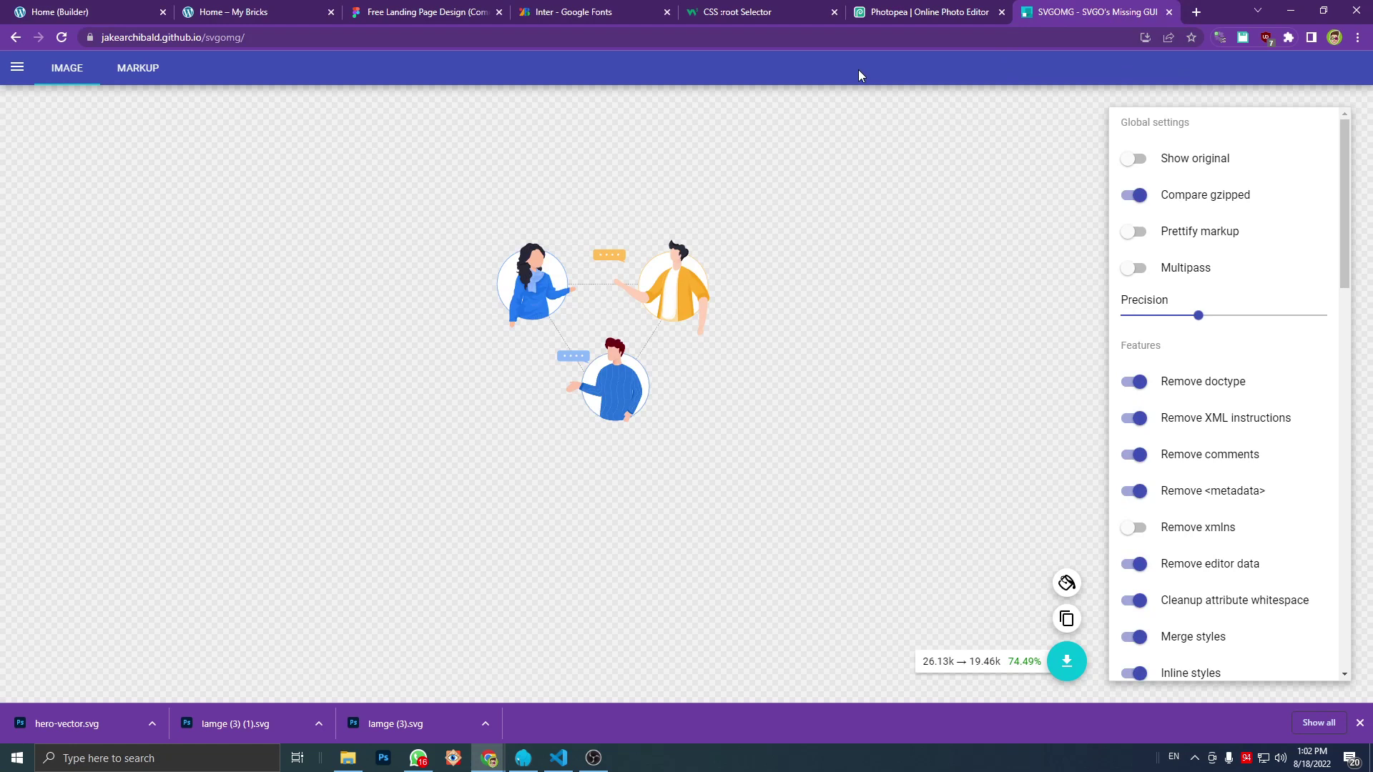
{"action": "left_click", "coordinate": [80, 7]}
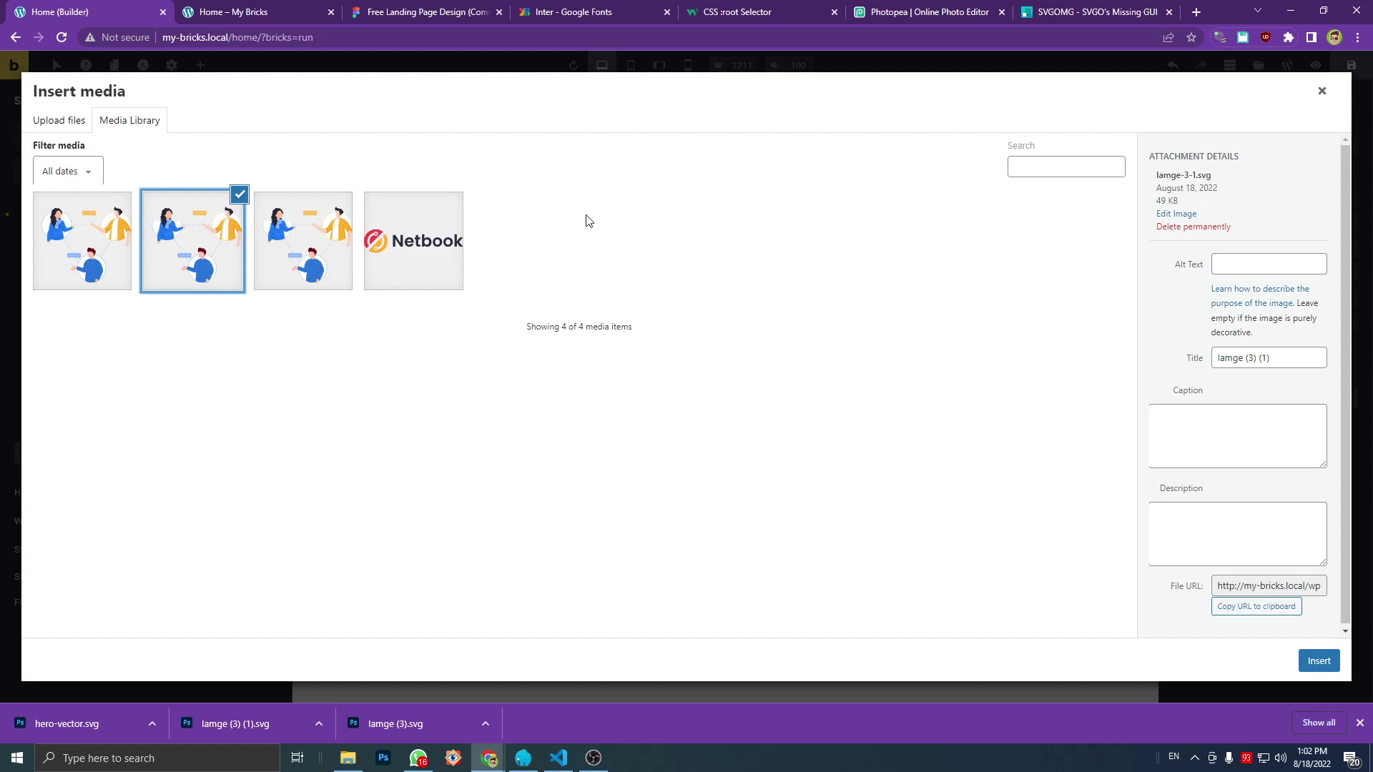
{"action": "left_click", "coordinate": [46, 240]}
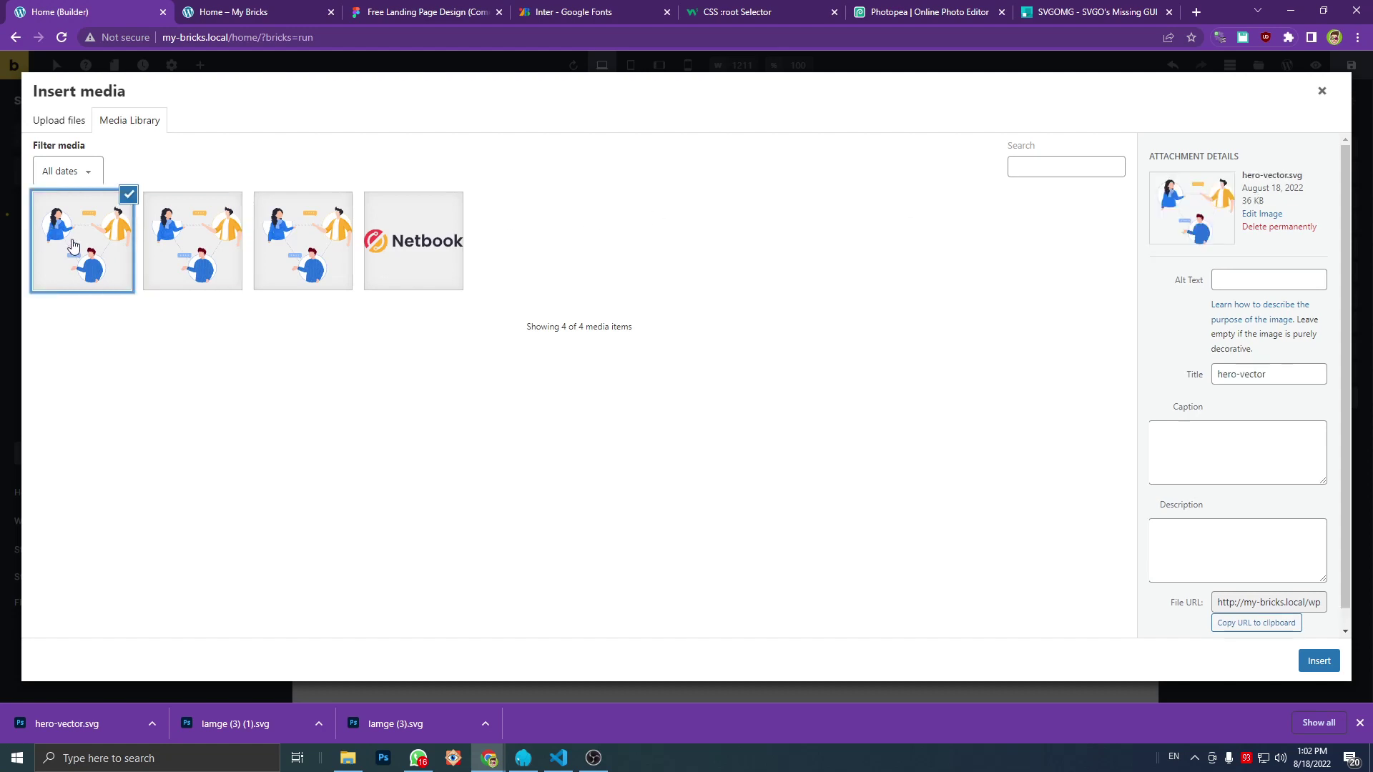
{"action": "left_click", "coordinate": [1253, 200]}
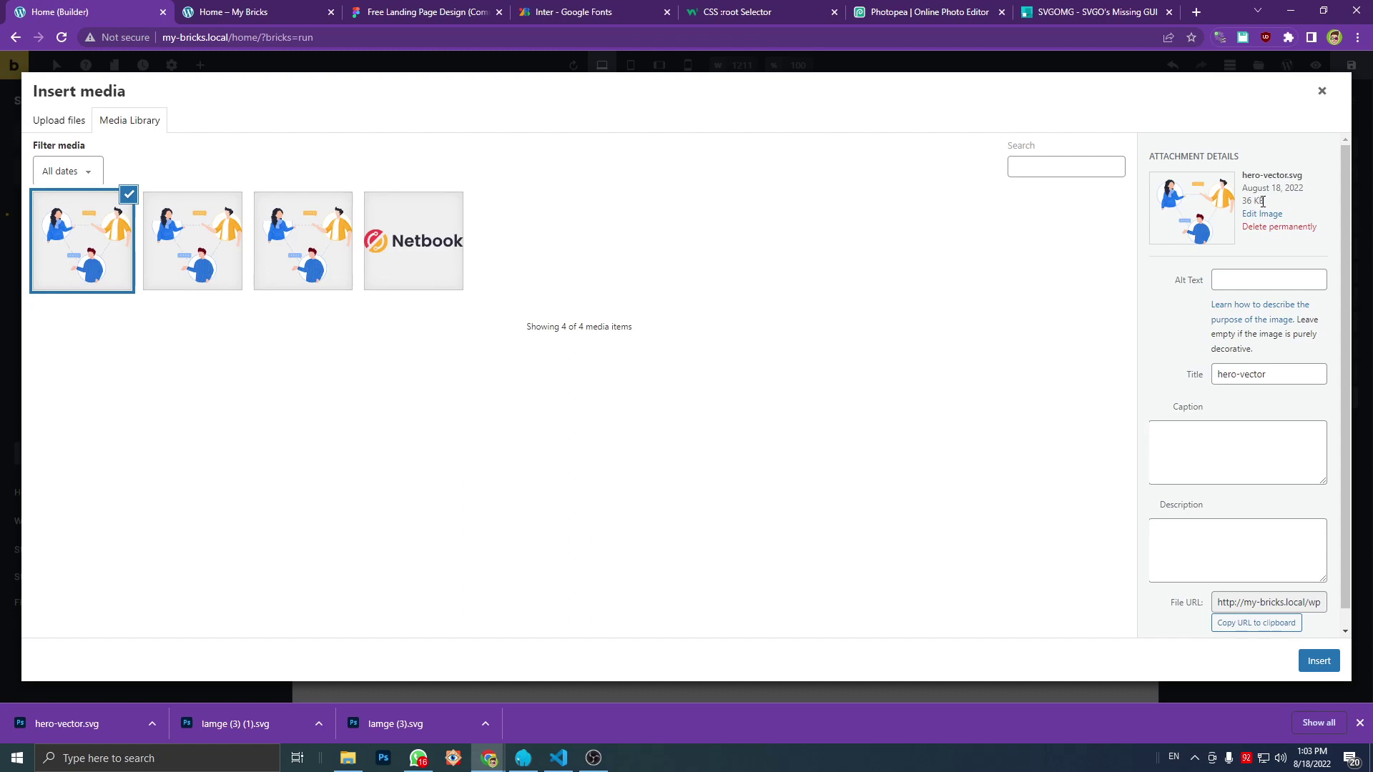
{"action": "left_click", "coordinate": [226, 239]}
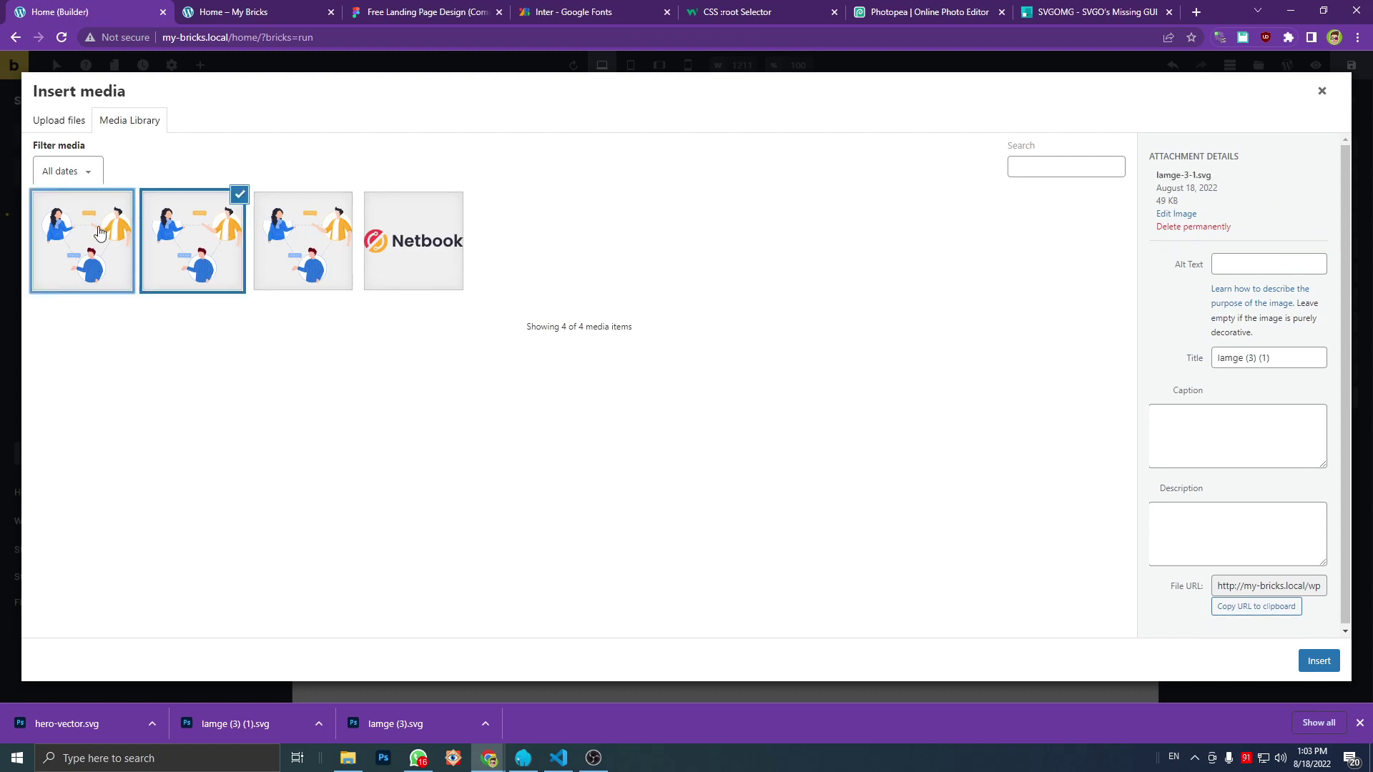
{"action": "left_click", "coordinate": [100, 234]}
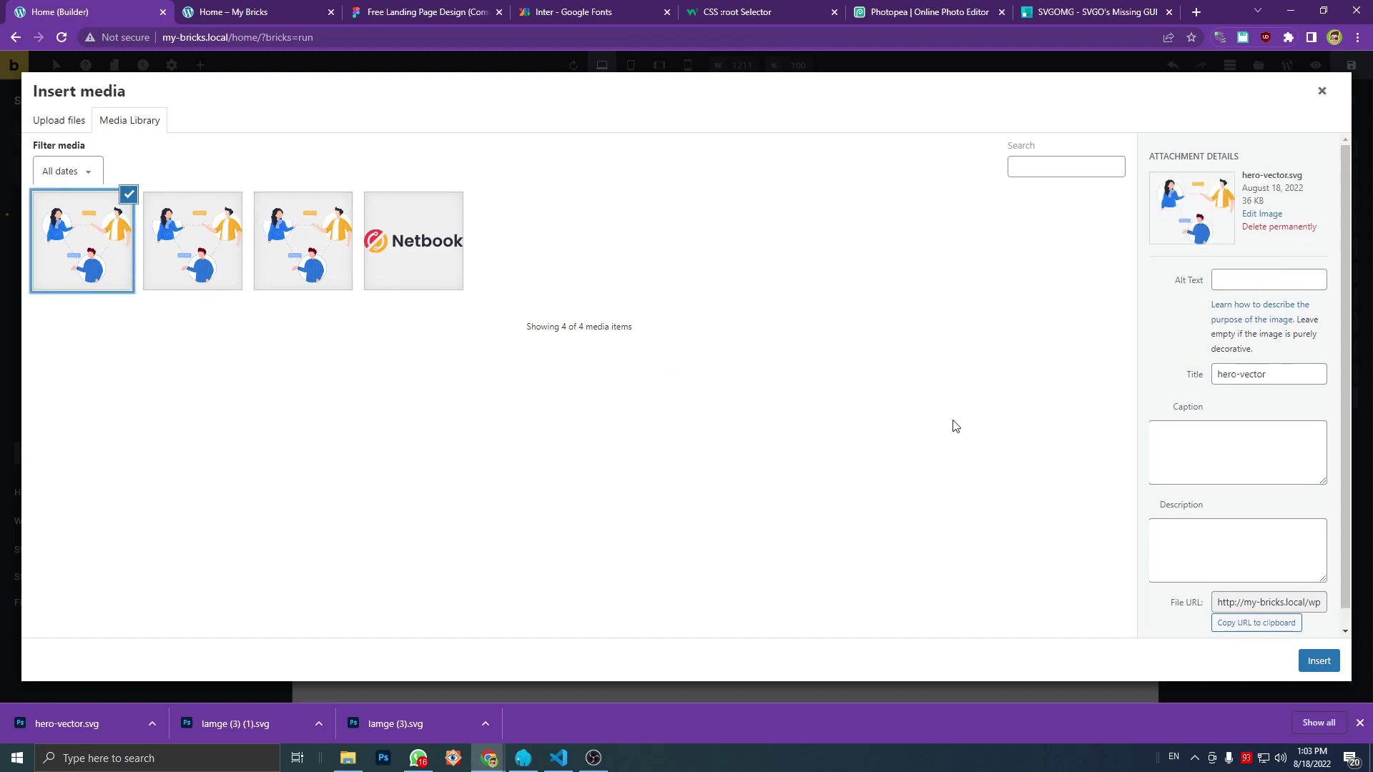
{"action": "left_click", "coordinate": [1319, 660]}
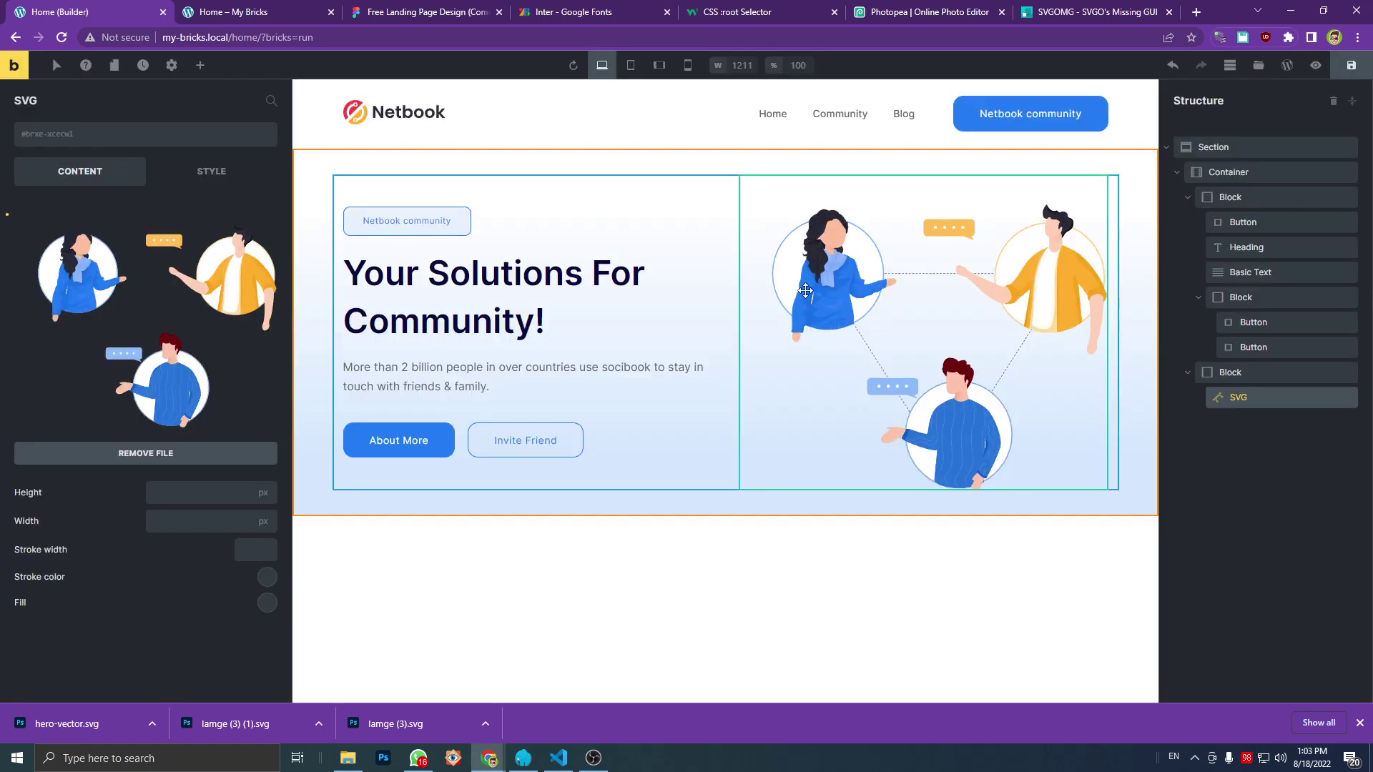
{"action": "left_click", "coordinate": [894, 11]}
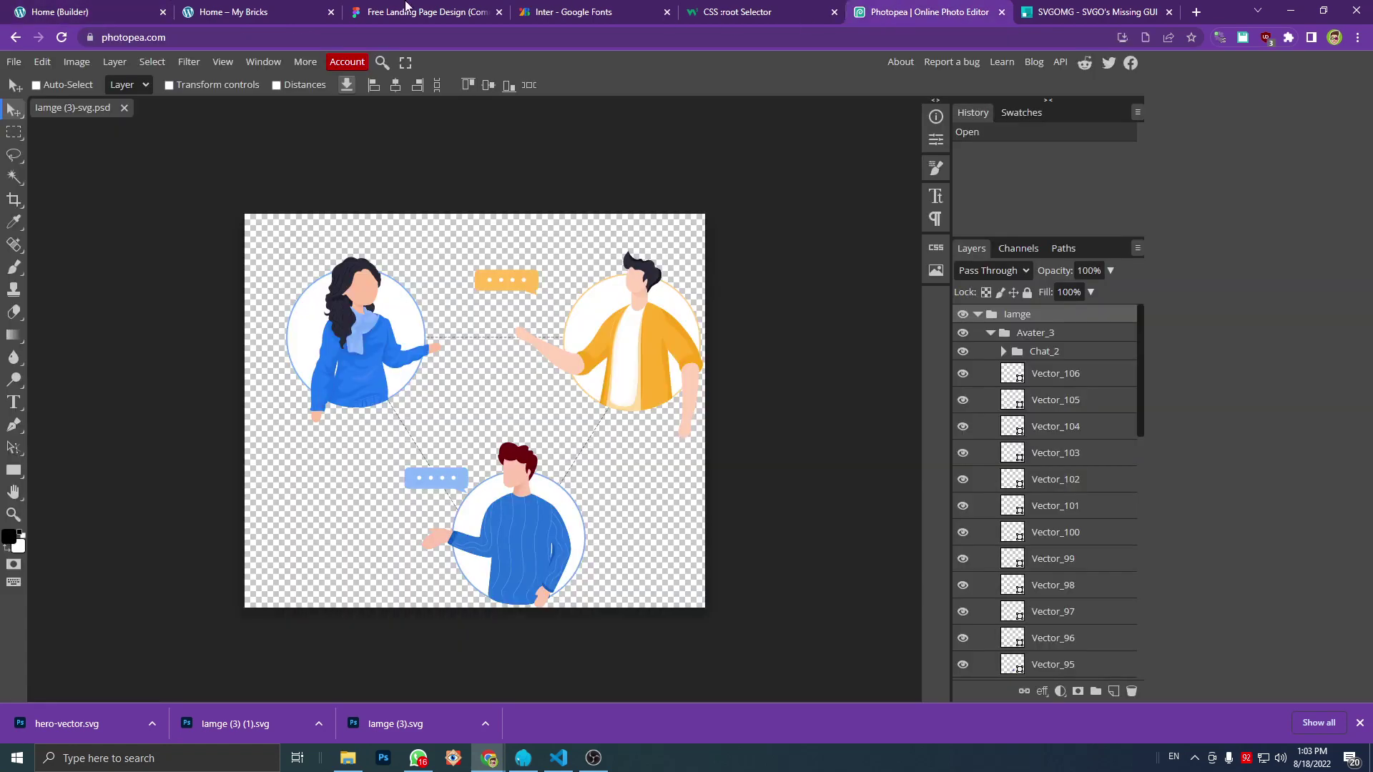
{"action": "left_click", "coordinate": [148, 9]}
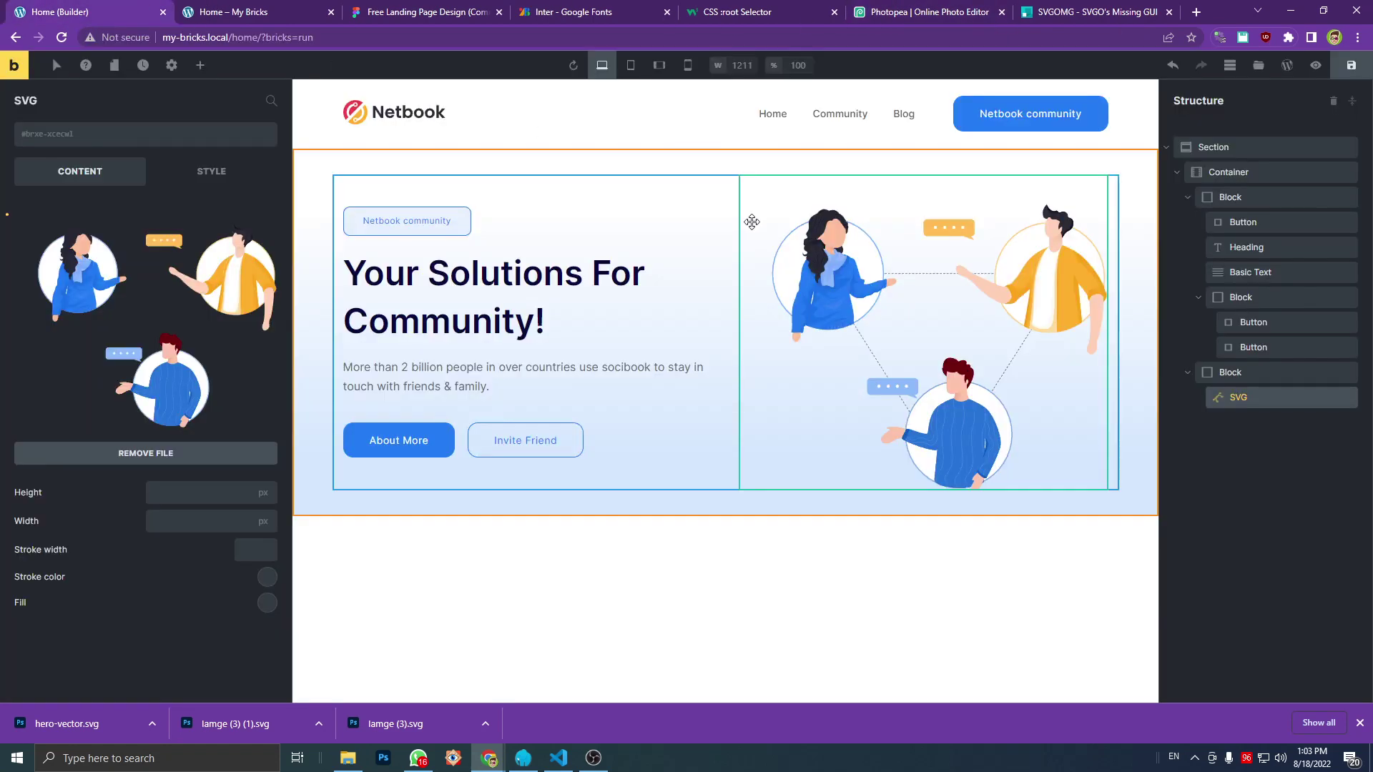
{"action": "left_click", "coordinate": [883, 5]}
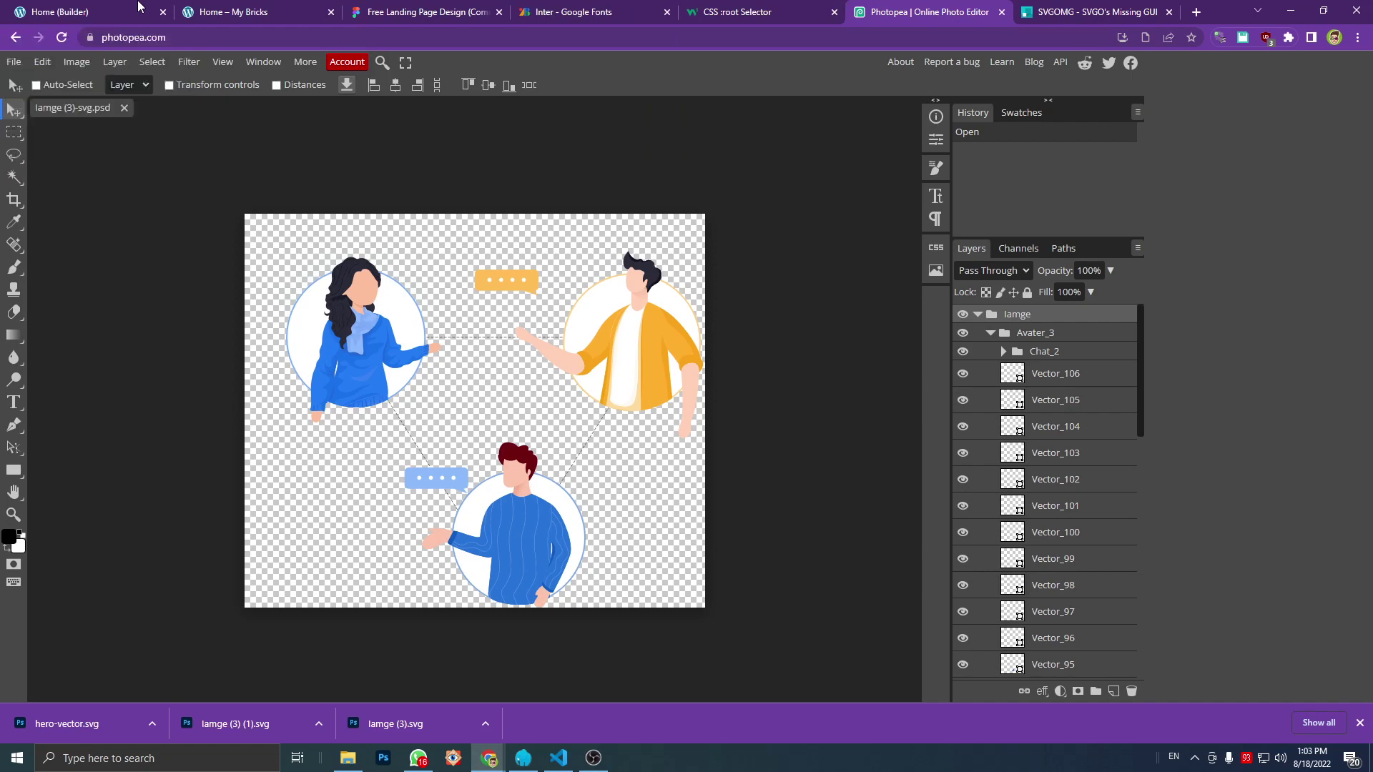
{"action": "left_click", "coordinate": [138, 9]}
{"action": "left_click", "coordinate": [926, 11]}
{"action": "left_click", "coordinate": [107, 8]}
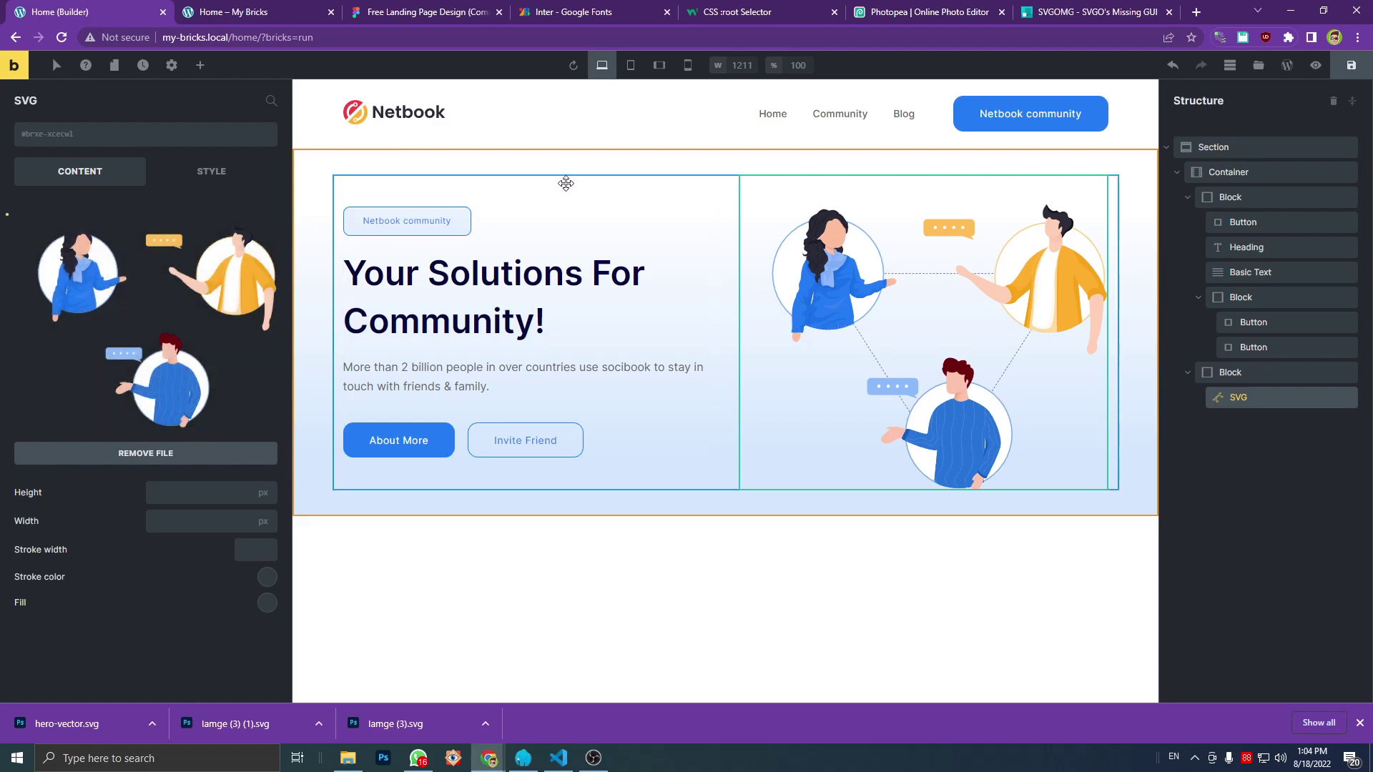
Step: Check the Photopea document's web address, then save the Bricks page with Ctrl+S
{"action": "left_click", "coordinate": [914, 10]}
{"action": "left_click", "coordinate": [713, 37]}
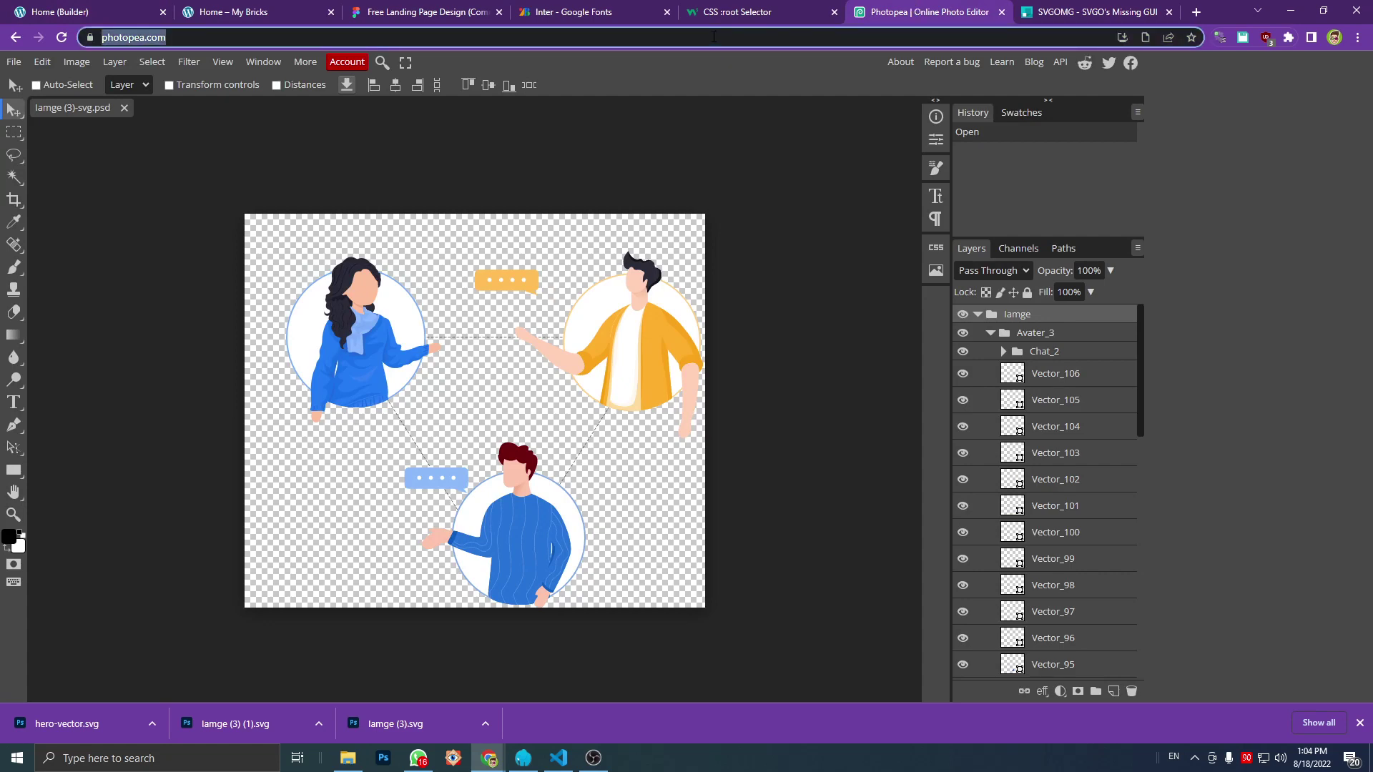
{"action": "left_click", "coordinate": [715, 37]}
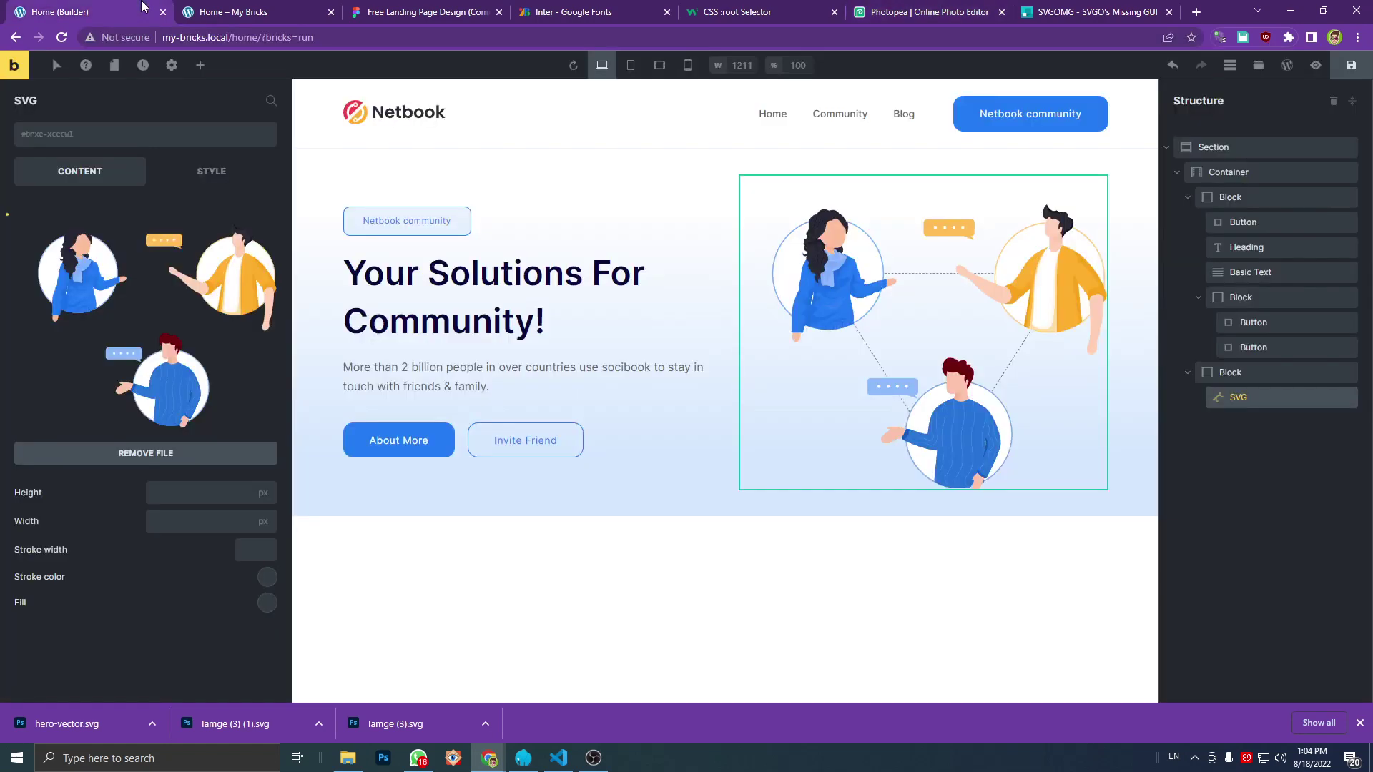
{"action": "left_click", "coordinate": [143, 8]}
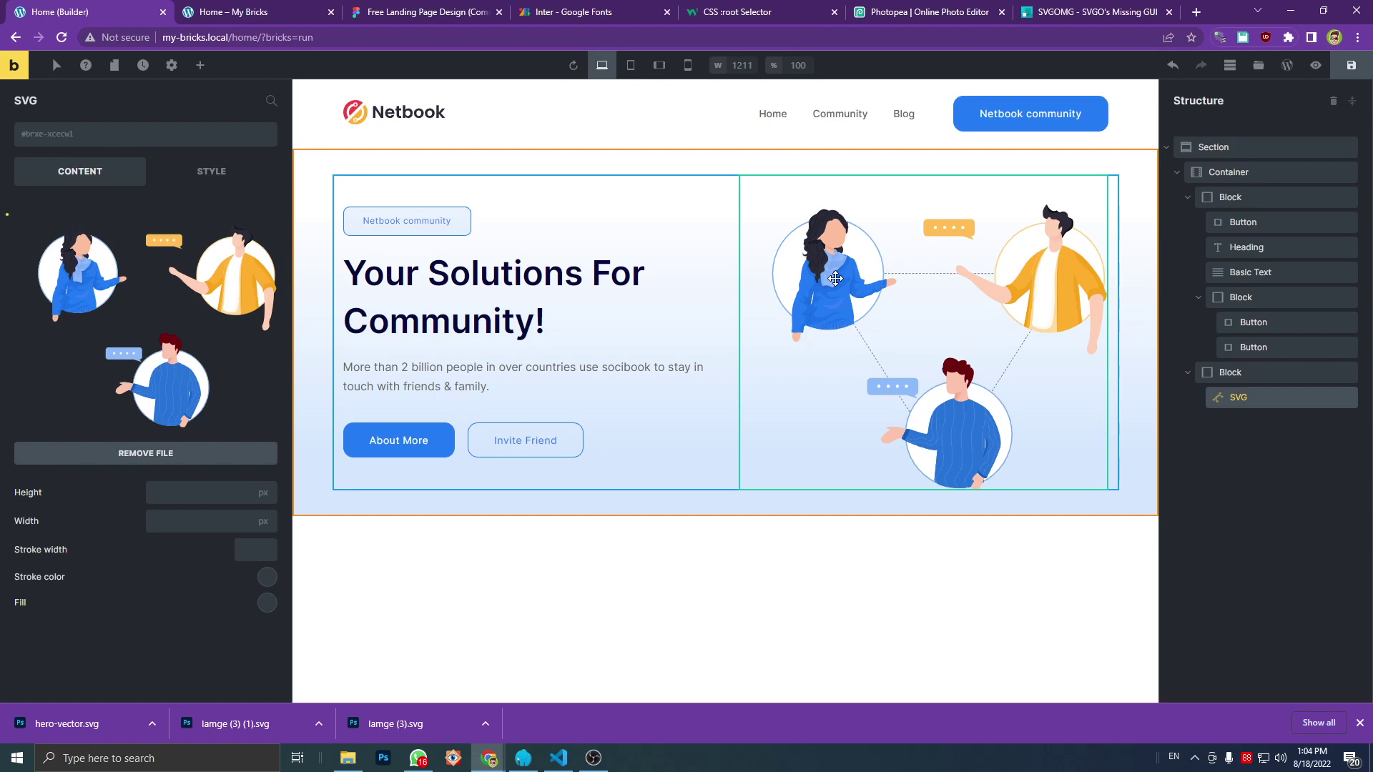
{"action": "key", "text": "ctrl+s"}
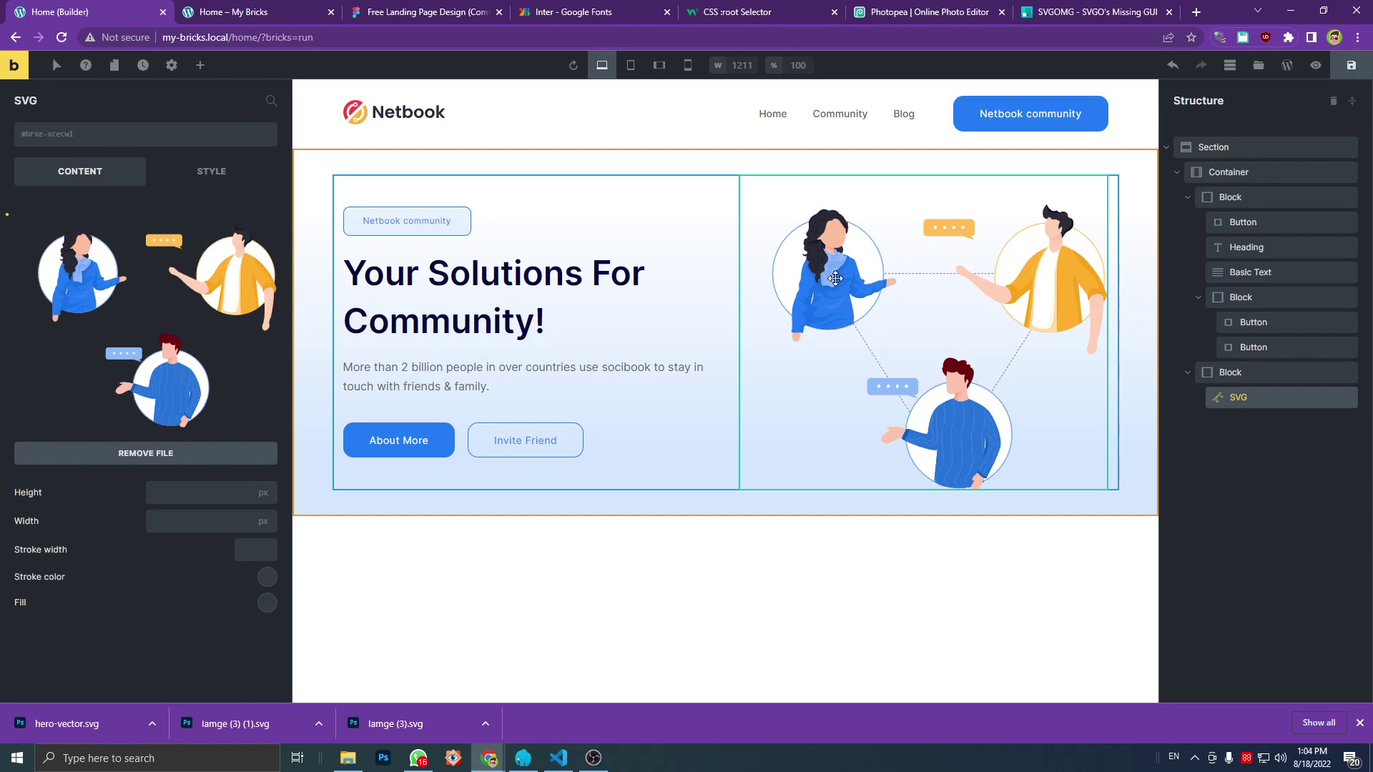